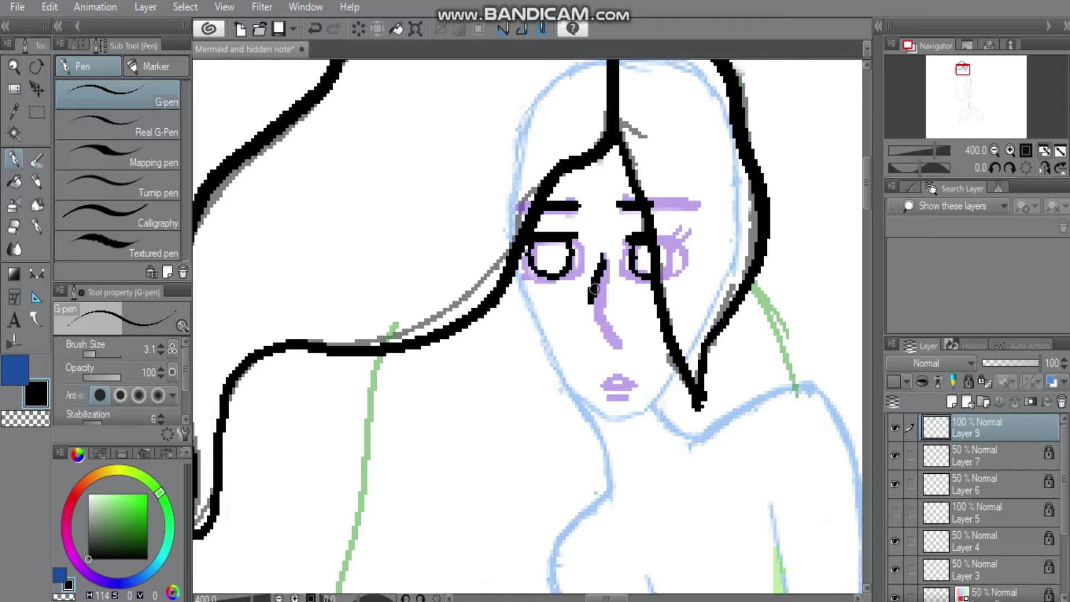
# Ink the nose and the small parted mouth on the face, nudging the mouth's position up and left
pyautogui.moveTo(610, 377); pyautogui.dragTo(667, 422)
pyautogui.hotkey('ctrl', 'z')
pyautogui.press('m')
pyautogui.hotkey('ctrl', 't')
pyautogui.moveTo(623, 396); pyautogui.dragTo(615, 386)
pyautogui.press('Return')
pyautogui.hotkey('ctrl', 'd')
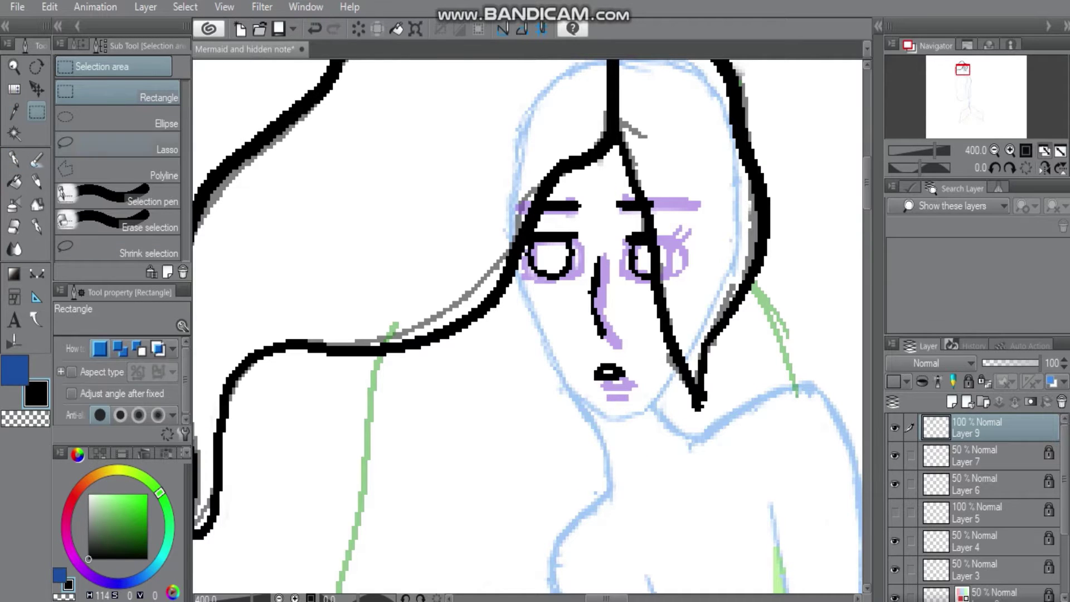
pyautogui.press('p')
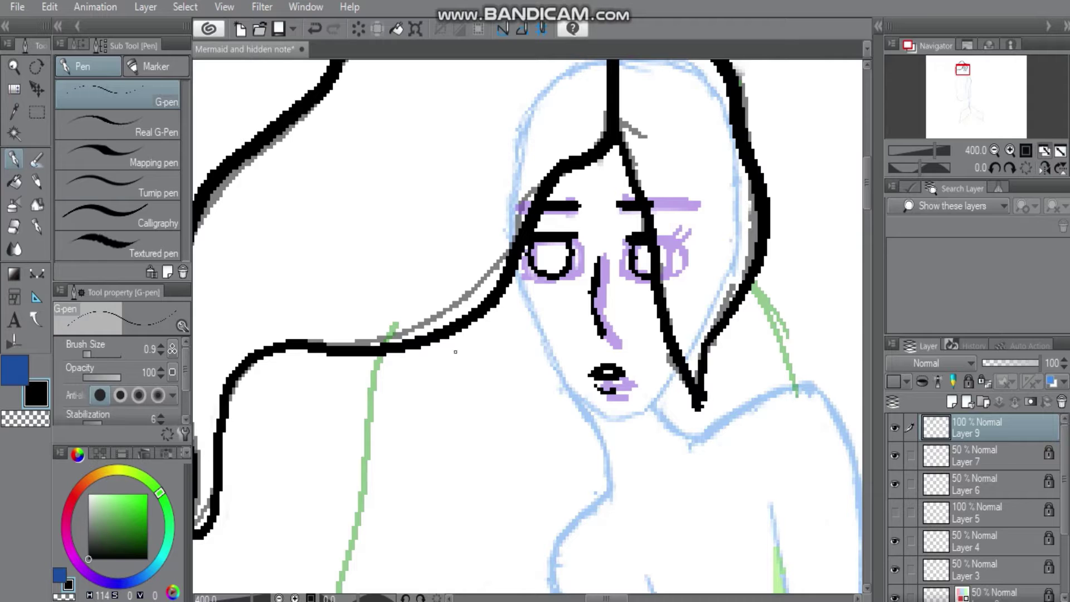
# Ink the jawline, neck and shoulder, plus the strand of hair behind the shoulder, following the sketch
pyautogui.press('e')
pyautogui.press('p')
pyautogui.moveTo(516, 272)
pyautogui.mouseDown()
pyautogui.moveTo(560, 381)
pyautogui.moveTo(612, 419)
pyautogui.mouseUp()
pyautogui.moveTo(677, 368); pyautogui.dragTo(613, 419)
pyautogui.moveTo(602, 469)
pyautogui.mouseDown()
pyautogui.moveTo(587, 422)
pyautogui.moveTo(607, 494)
pyautogui.mouseUp()
pyautogui.moveTo(650, 407)
pyautogui.mouseDown()
pyautogui.moveTo(728, 426)
pyautogui.moveTo(807, 391)
pyautogui.mouseUp()
pyautogui.moveTo(752, 284); pyautogui.dragTo(797, 390)
# Ink the torso, both arms and the star-shaped shell top over the sketch
pyautogui.scroll(-3, 607, 315)
pyautogui.moveTo(607, 315)
pyautogui.mouseDown()
pyautogui.moveTo(568, 441)
pyautogui.moveTo(621, 514)
pyautogui.mouseUp()
pyautogui.moveTo(803, 218)
pyautogui.mouseDown()
pyautogui.moveTo(839, 246)
pyautogui.moveTo(722, 202)
pyautogui.moveTo(740, 445)
pyautogui.mouseUp()
pyautogui.moveTo(650, 283); pyautogui.dragTo(667, 523)
pyautogui.moveTo(606, 276)
pyautogui.mouseDown()
pyautogui.moveTo(628, 336)
pyautogui.moveTo(682, 425)
pyautogui.moveTo(701, 319)
pyautogui.moveTo(741, 406)
pyautogui.mouseUp()
pyautogui.moveTo(691, 432)
pyautogui.mouseDown()
pyautogui.moveTo(725, 493)
pyautogui.moveTo(715, 536)
pyautogui.moveTo(676, 363)
pyautogui.mouseUp()
pyautogui.moveTo(545, 208)
pyautogui.mouseDown()
pyautogui.moveTo(612, 312)
pyautogui.moveTo(635, 490)
pyautogui.mouseUp()
pyautogui.moveTo(711, 266); pyautogui.dragTo(679, 429)
pyautogui.moveTo(780, 181)
pyautogui.mouseDown()
pyautogui.moveTo(757, 355)
pyautogui.moveTo(759, 301)
pyautogui.mouseUp()
pyautogui.hotkey('ctrl', 'z')
pyautogui.hotkey('ctrl', 'z')
# Ink the clasped hand's outline, fingers and thumb with a G-pen brush size of 2.1
pyautogui.press('[')
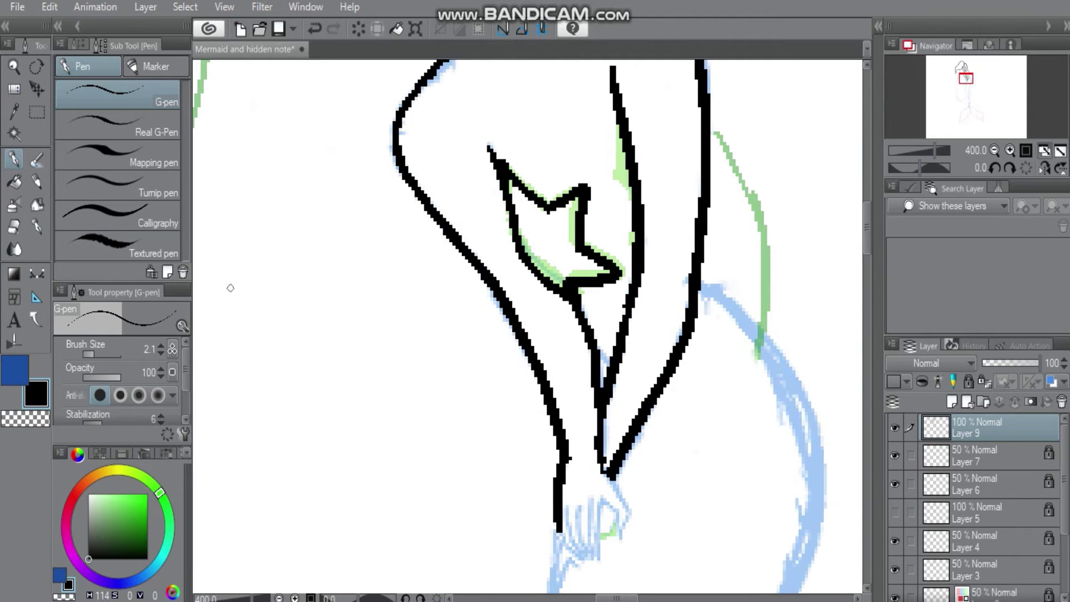
pyautogui.scroll(3, 232, 287)
pyautogui.moveTo(527, 429); pyautogui.dragTo(521, 527)
pyautogui.moveTo(524, 468); pyautogui.dragTo(549, 535)
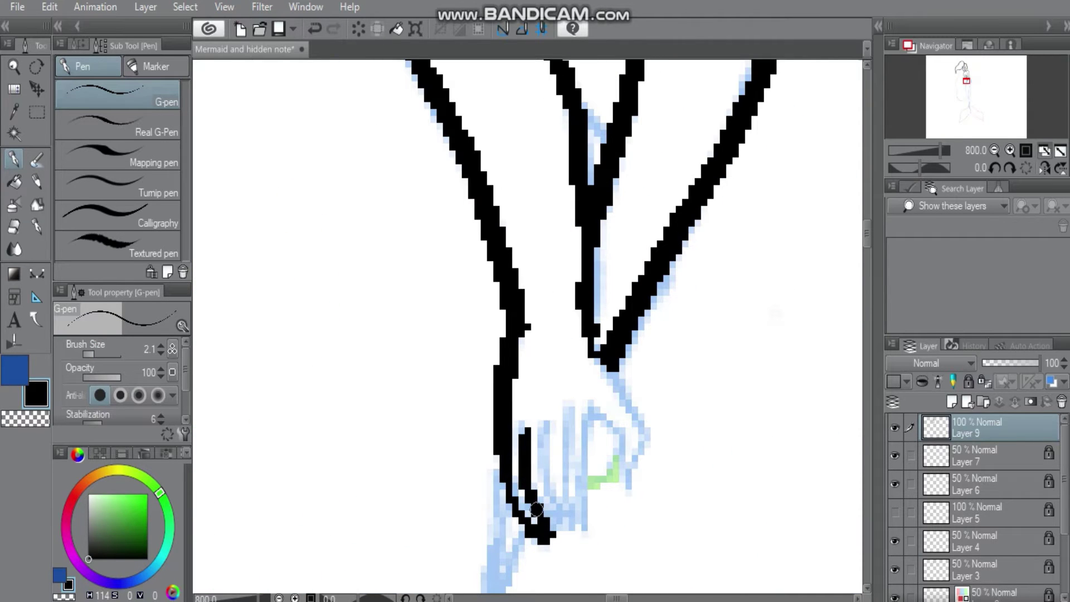
pyautogui.moveTo(546, 426); pyautogui.dragTo(557, 535)
pyautogui.moveTo(569, 412); pyautogui.dragTo(573, 535)
pyautogui.moveTo(589, 409)
pyautogui.mouseDown()
pyautogui.moveTo(584, 496)
pyautogui.moveTo(613, 441)
pyautogui.mouseUp()
pyautogui.moveTo(611, 368)
pyautogui.mouseDown()
pyautogui.moveTo(641, 427)
pyautogui.moveTo(621, 499)
pyautogui.moveTo(627, 450)
pyautogui.moveTo(571, 504)
pyautogui.mouseUp()
# Thin the finger lines with the hard eraser and restore the innermost finger's edge with the G-pen
pyautogui.press('e')
pyautogui.moveTo(574, 427); pyautogui.dragTo(557, 521)
pyautogui.moveTo(538, 471); pyautogui.dragTo(527, 518)
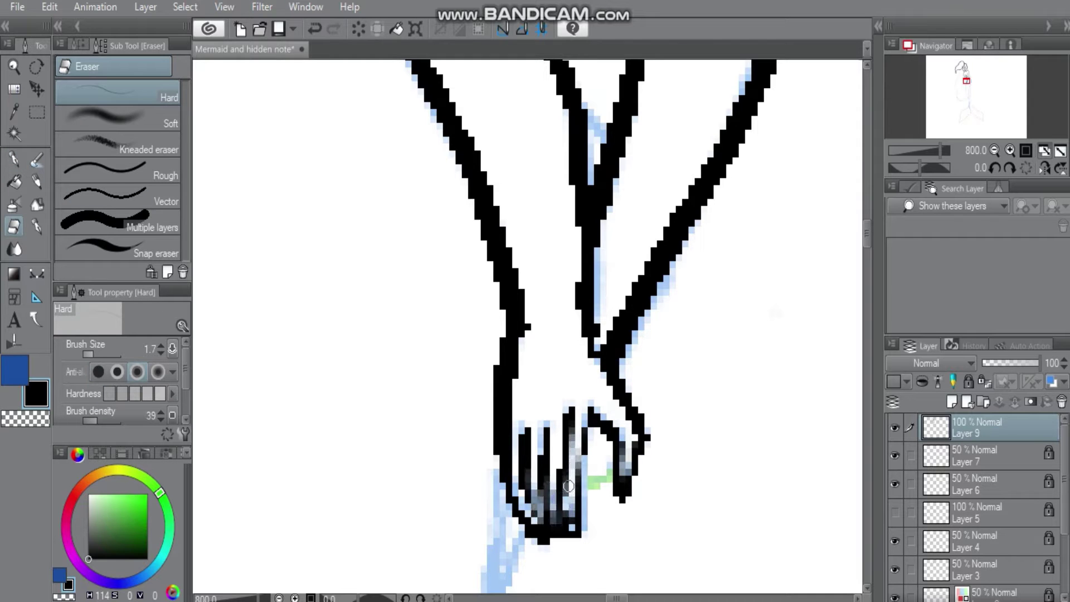
pyautogui.press('p')
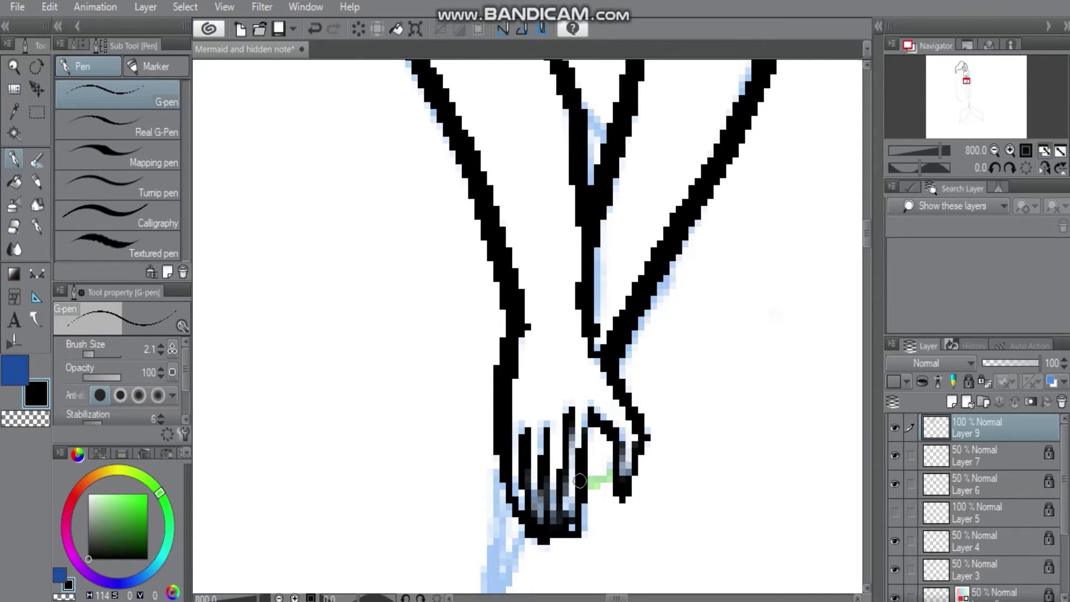
# Ink both sides of the mermaid tail and the two tail fins with a G-pen brush size of 3.1
pyautogui.scroll(-4, 527, 326)
pyautogui.press(']')
pyautogui.moveTo(593, 240)
pyautogui.mouseDown()
pyautogui.moveTo(630, 280)
pyautogui.moveTo(649, 362)
pyautogui.mouseUp()
pyautogui.moveTo(599, 158); pyautogui.dragTo(624, 258)
pyautogui.moveTo(651, 356); pyautogui.dragTo(615, 457)
pyautogui.moveTo(613, 457); pyautogui.dragTo(808, 351)
pyautogui.moveTo(719, 268)
pyautogui.mouseDown()
pyautogui.moveTo(695, 441)
pyautogui.moveTo(705, 513)
pyautogui.mouseUp()
pyautogui.moveTo(704, 512); pyautogui.dragTo(646, 229)
pyautogui.moveTo(746, 61)
pyautogui.mouseDown()
pyautogui.moveTo(716, 290)
pyautogui.moveTo(729, 405)
pyautogui.moveTo(696, 209)
pyautogui.moveTo(676, 359)
pyautogui.mouseUp()
pyautogui.moveTo(670, 190)
pyautogui.mouseDown()
pyautogui.moveTo(669, 264)
pyautogui.moveTo(710, 507)
pyautogui.mouseUp()
pyautogui.moveTo(676, 360); pyautogui.dragTo(711, 504)
pyautogui.moveTo(730, 452)
pyautogui.mouseDown()
pyautogui.moveTo(592, 236)
pyautogui.moveTo(631, 239)
pyautogui.mouseUp()
pyautogui.moveTo(565, 144)
pyautogui.mouseDown()
pyautogui.moveTo(528, 188)
pyautogui.moveTo(373, 304)
pyautogui.moveTo(328, 553)
pyautogui.moveTo(441, 483)
pyautogui.moveTo(610, 287)
pyautogui.mouseUp()
pyautogui.moveTo(724, 251)
pyautogui.mouseDown()
pyautogui.moveTo(250, 488)
pyautogui.moveTo(641, 303)
pyautogui.moveTo(601, 244)
pyautogui.mouseUp()
pyautogui.moveTo(424, 127)
pyautogui.mouseDown()
pyautogui.moveTo(499, 130)
pyautogui.moveTo(765, 318)
pyautogui.moveTo(772, 493)
pyautogui.mouseUp()
pyautogui.moveTo(454, 273); pyautogui.dragTo(771, 490)
# Ink the long hair's outer edge and its pointed lower hem up to the tail
pyautogui.scroll(-2, 771, 490)
pyautogui.moveTo(444, 252)
pyautogui.mouseDown()
pyautogui.moveTo(482, 231)
pyautogui.moveTo(482, 119)
pyautogui.moveTo(419, 535)
pyautogui.mouseUp()
pyautogui.moveTo(423, 535); pyautogui.dragTo(454, 273)
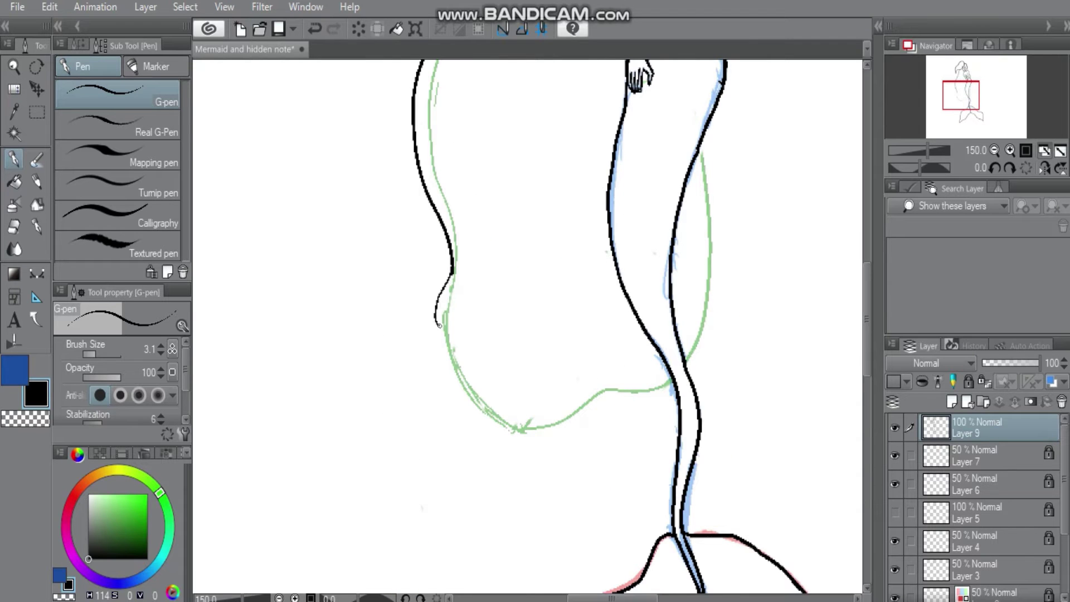
pyautogui.moveTo(459, 334)
pyautogui.mouseDown()
pyautogui.moveTo(534, 375)
pyautogui.moveTo(621, 296)
pyautogui.mouseUp()
pyautogui.scroll(-4, 425, 341)
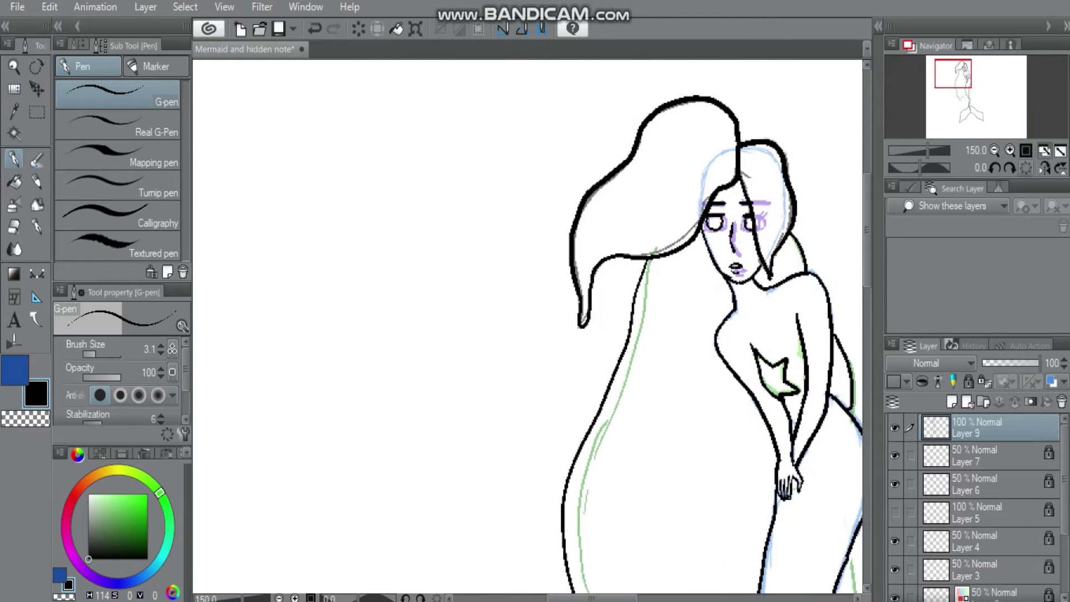
# Rework the star-shaped shell on the chest into a slimmer form and add the second shell beside the arm
pyautogui.scroll(5, 425, 341)
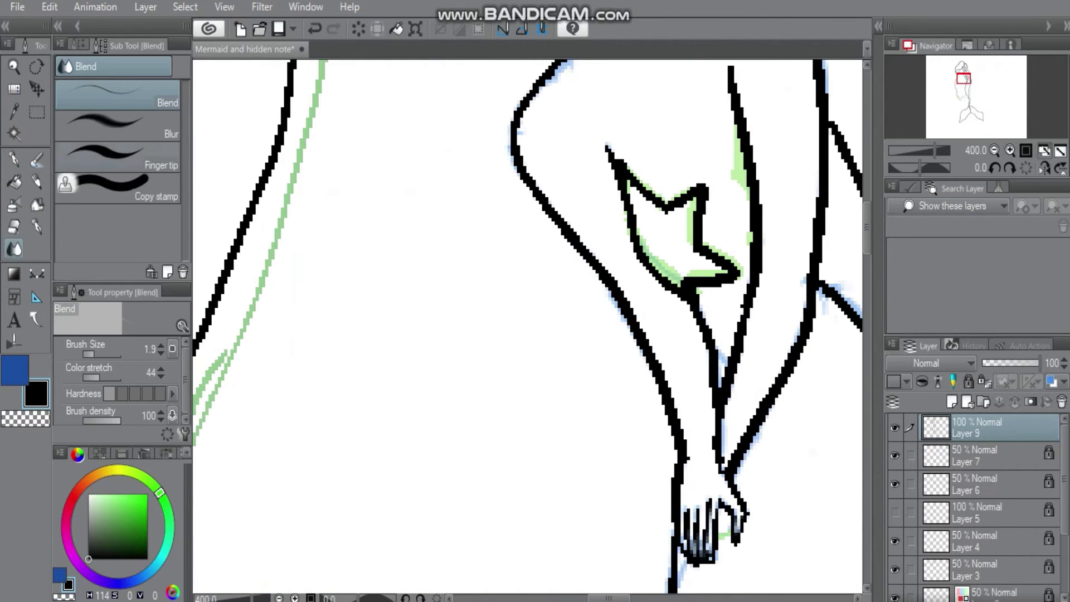
pyautogui.moveTo(661, 221); pyautogui.dragTo(683, 263)
pyautogui.press('e')
pyautogui.moveTo(624, 165)
pyautogui.mouseDown()
pyautogui.moveTo(735, 270)
pyautogui.moveTo(719, 282)
pyautogui.mouseUp()
pyautogui.press('p')
pyautogui.moveTo(694, 207); pyautogui.dragTo(619, 167)
pyautogui.moveTo(744, 159); pyautogui.dragTo(747, 212)
# Hide the coloured sketch layers so that only the line art is displayed
pyautogui.scroll(-5, 807, 126)
pyautogui.scroll(3, 503, 201)
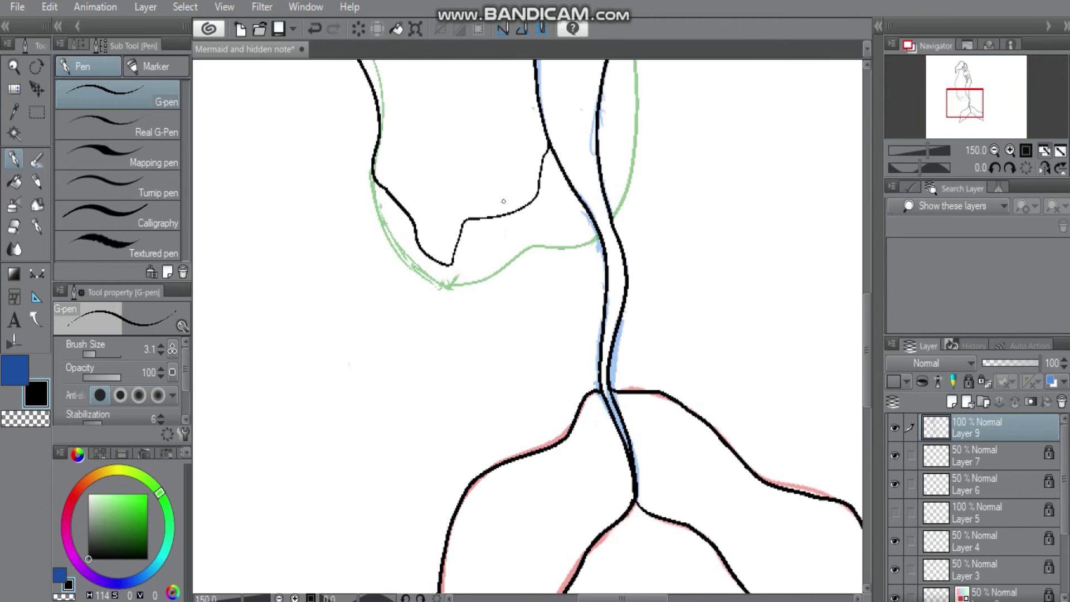
pyautogui.scroll(-3, 507, 177)
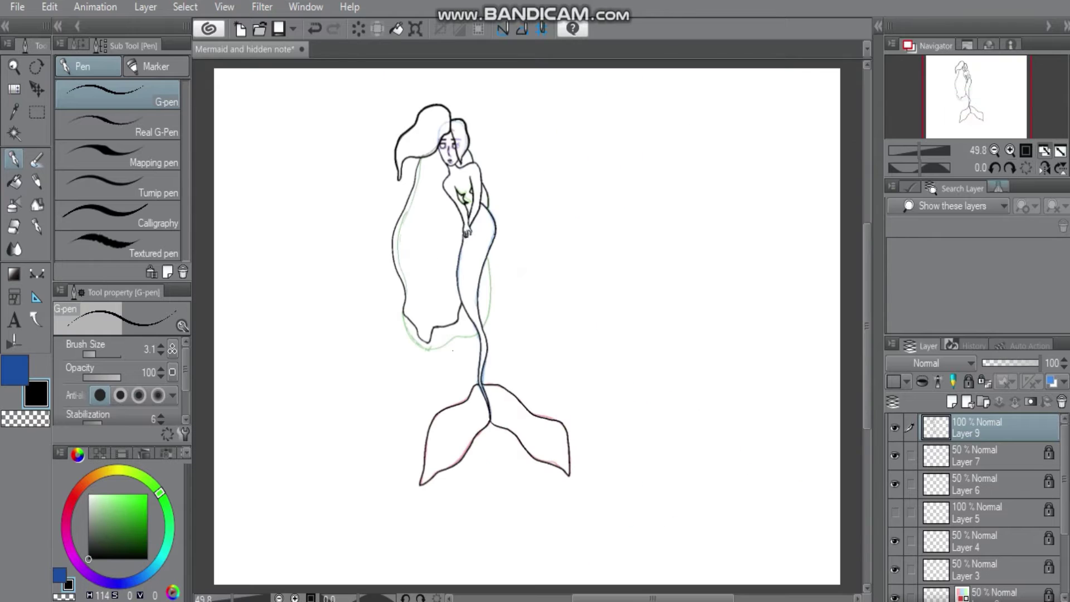
pyautogui.scroll(-2, 975, 501)
pyautogui.scroll(4, 502, 334)
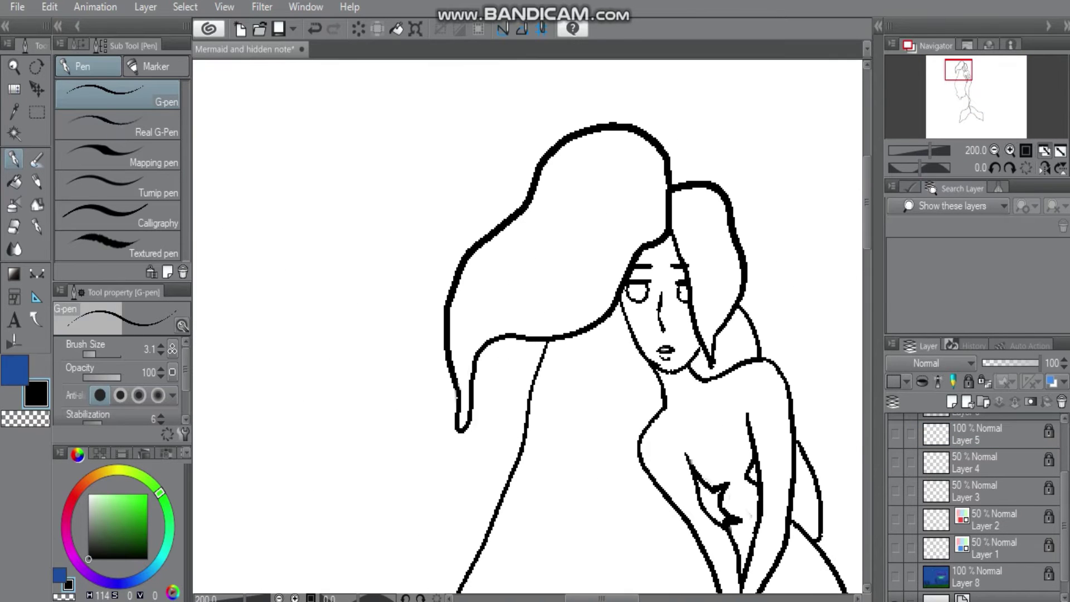
# Fill all sections of the hair with brown (H 28, S 41, V 53)
pyautogui.press('g')
pyautogui.click(585, 223)
pyautogui.click(585, 473)
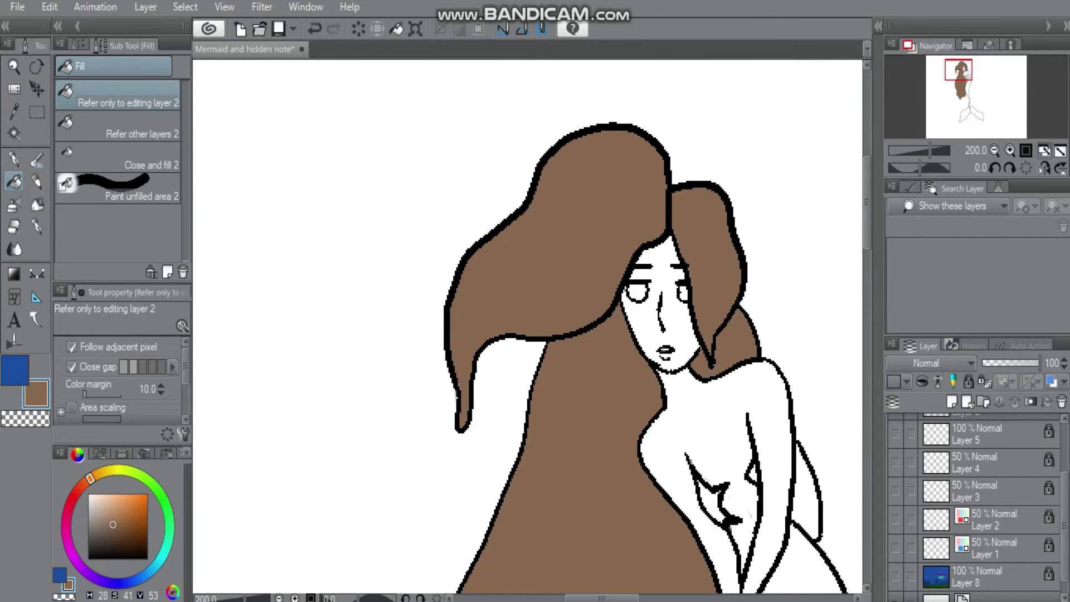
# Draw fine dark brown strands (H 28, S 32, V 35) across the large front section of hair with the G-pen
pyautogui.scroll(-5, 521, 334)
pyautogui.press('p')
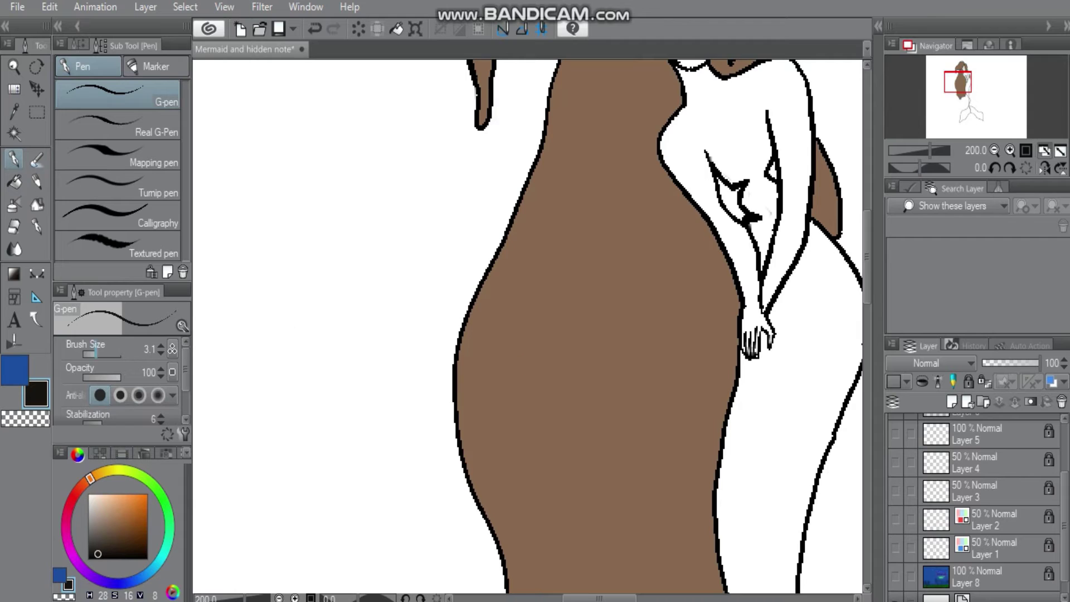
pyautogui.scroll(4, 473, 245)
pyautogui.hotkey('ctrl', 'z')
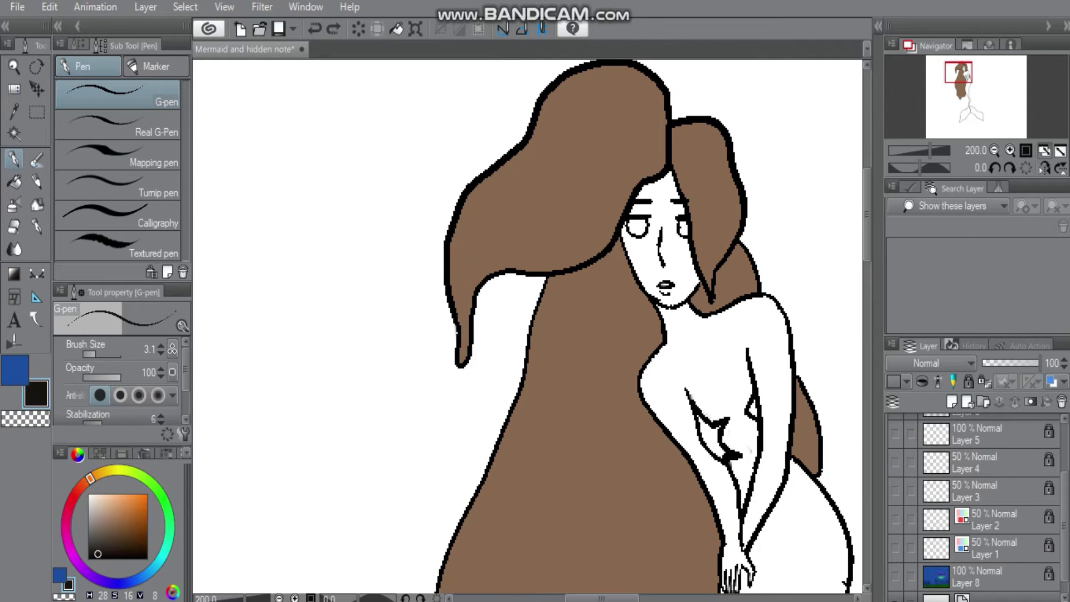
pyautogui.keyDown('alt'); pyautogui.click(462, 245); pyautogui.keyUp('alt')
pyautogui.moveTo(467, 221); pyautogui.dragTo(463, 248)
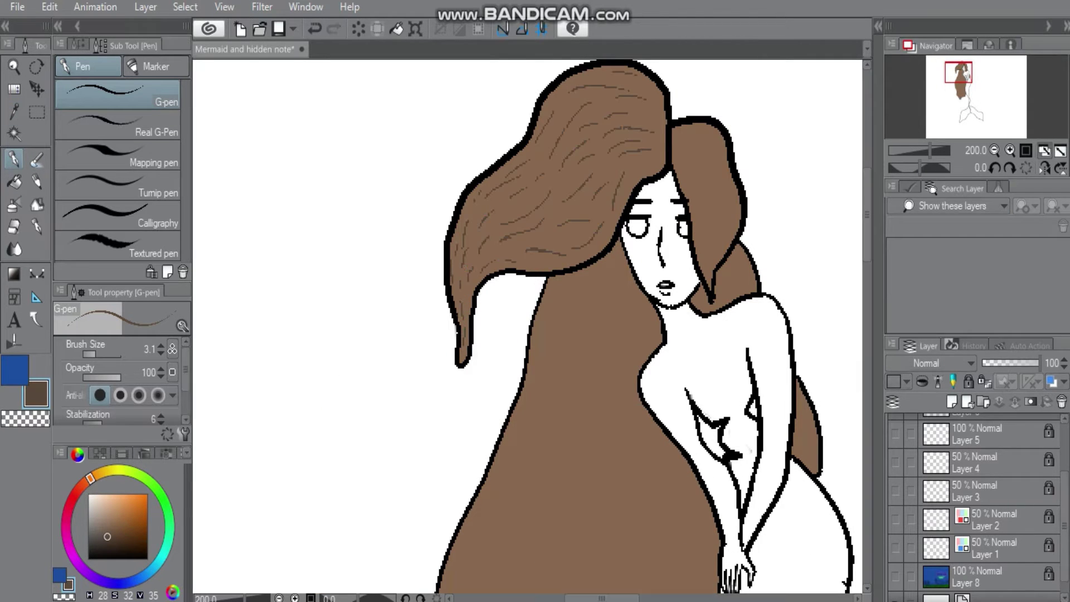
# Draw dark brown strands in the hair lock beside the face and the hair behind the neck
pyautogui.moveTo(683, 149); pyautogui.dragTo(700, 211)
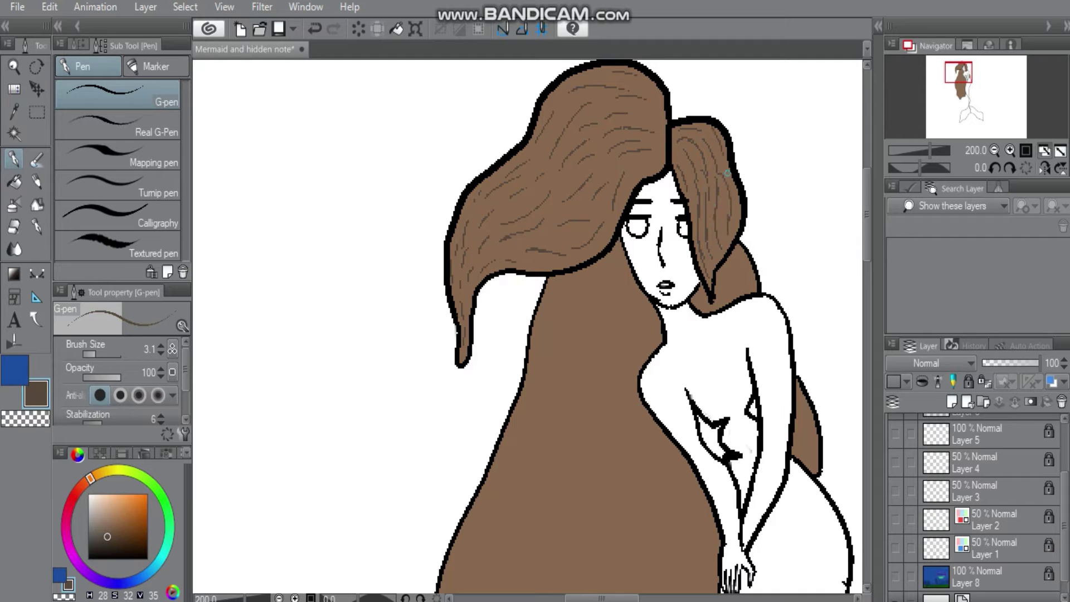
pyautogui.moveTo(697, 302); pyautogui.dragTo(599, 128)
pyautogui.keyDown('alt'); pyautogui.click(599, 127); pyautogui.keyUp('alt')
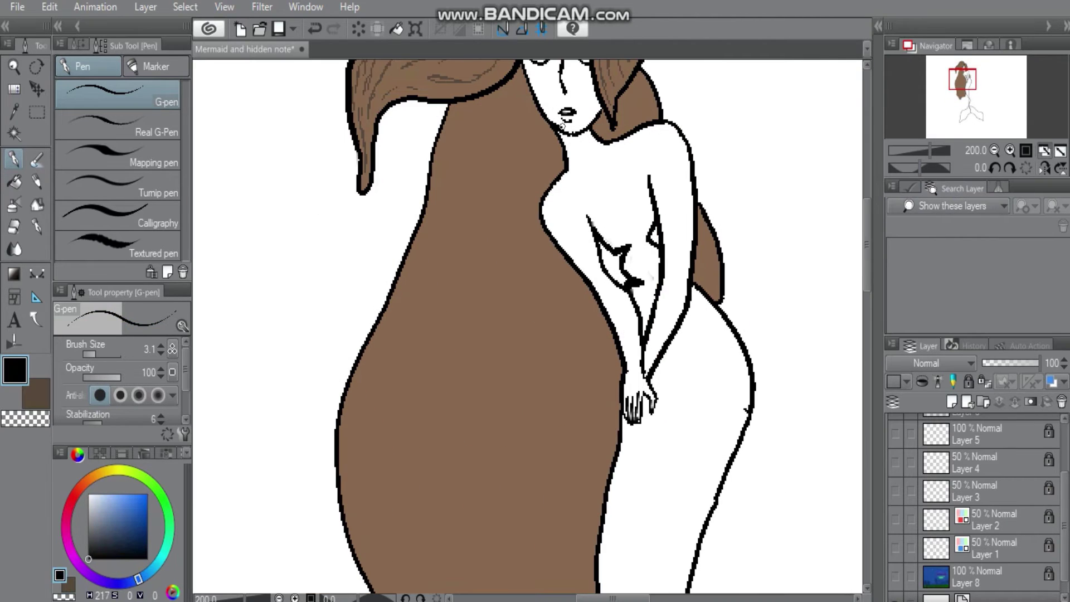
pyautogui.press('x')
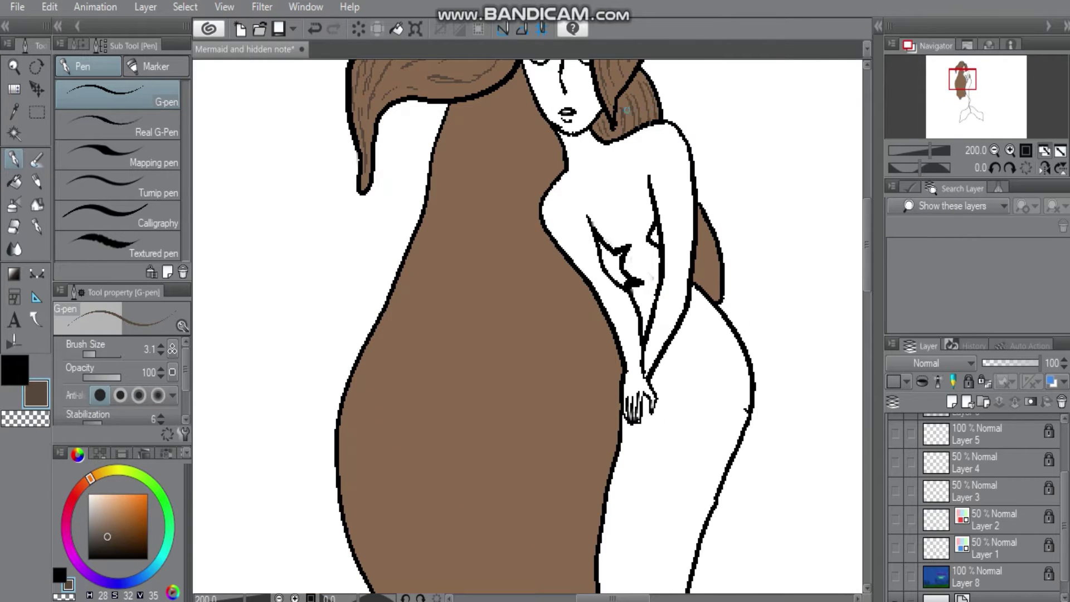
# Draw long dark brown strands flowing down the upper part of the long back hair
pyautogui.moveTo(719, 279); pyautogui.dragTo(896, 282)
pyautogui.moveTo(635, 102); pyautogui.dragTo(606, 234)
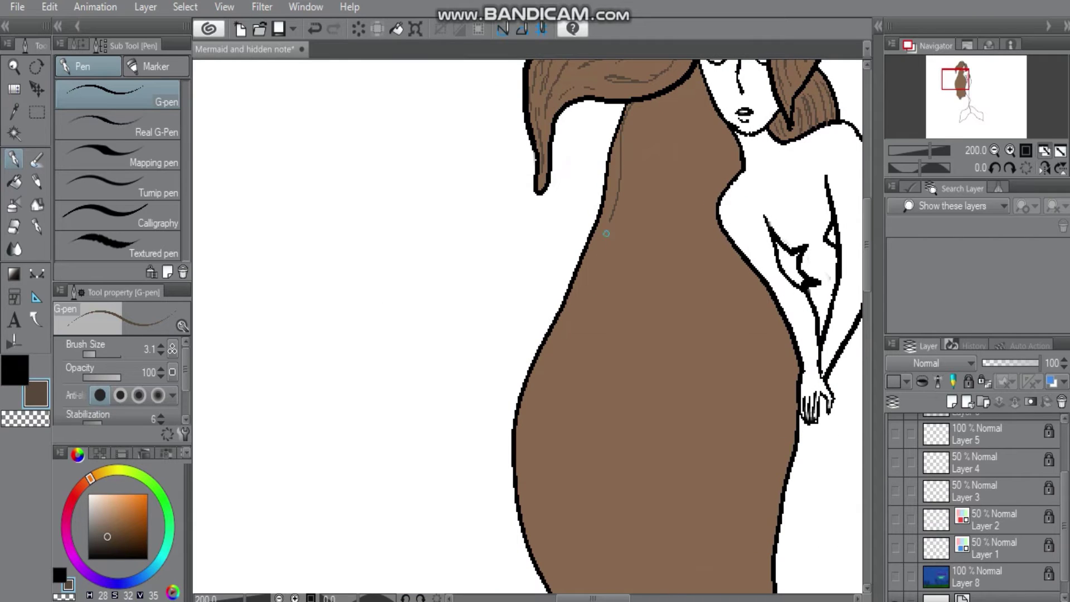
pyautogui.moveTo(635, 106); pyautogui.dragTo(552, 592)
pyautogui.moveTo(656, 103); pyautogui.dragTo(638, 302)
pyautogui.moveTo(687, 93)
pyautogui.mouseDown()
pyautogui.moveTo(661, 351)
pyautogui.moveTo(699, 351)
pyautogui.moveTo(726, 382)
pyautogui.mouseUp()
pyautogui.moveTo(730, 130); pyautogui.dragTo(734, 171)
pyautogui.moveTo(705, 99); pyautogui.dragTo(741, 298)
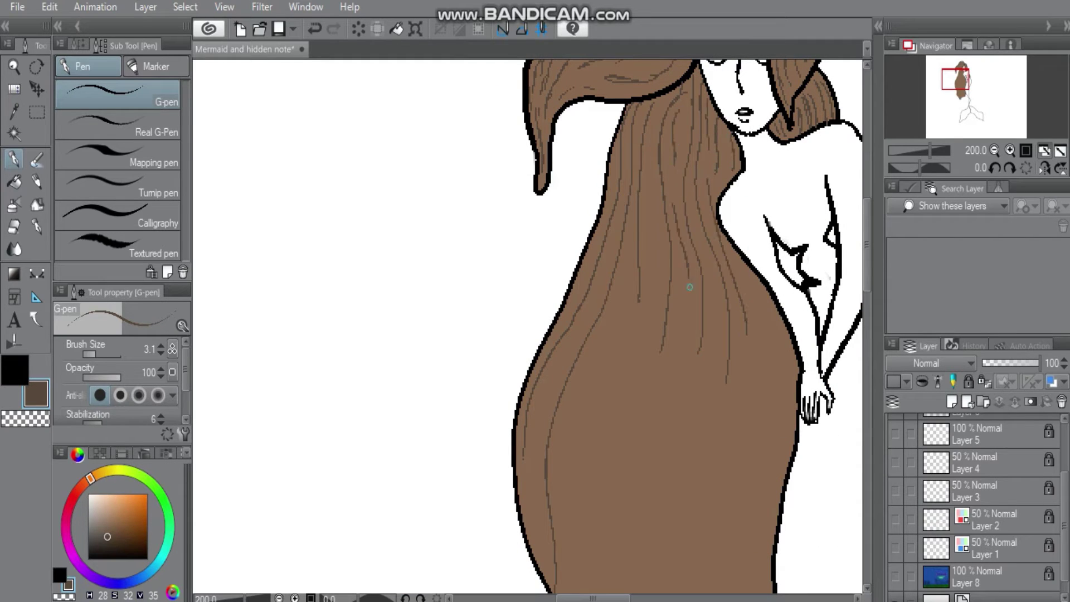
# Add wavy dark brown strands through the middle of the long hair and along its edges
pyautogui.moveTo(641, 446)
pyautogui.mouseDown()
pyautogui.moveTo(536, 139)
pyautogui.moveTo(557, 311)
pyautogui.mouseUp()
pyautogui.moveTo(663, 128); pyautogui.dragTo(641, 351)
pyautogui.moveTo(660, 284); pyautogui.dragTo(669, 434)
pyautogui.moveTo(668, 435); pyautogui.dragTo(634, 341)
pyautogui.moveTo(502, 223); pyautogui.dragTo(521, 268)
pyautogui.moveTo(474, 190); pyautogui.dragTo(454, 307)
pyautogui.moveTo(484, 178); pyautogui.dragTo(491, 242)
pyautogui.moveTo(465, 309); pyautogui.dragTo(463, 377)
pyautogui.moveTo(527, 126)
pyautogui.mouseDown()
pyautogui.moveTo(518, 262)
pyautogui.moveTo(485, 440)
pyautogui.mouseUp()
pyautogui.moveTo(471, 259); pyautogui.dragTo(460, 467)
pyautogui.moveTo(535, 79); pyautogui.dragTo(537, 86)
pyautogui.moveTo(562, 69); pyautogui.dragTo(577, 293)
pyautogui.moveTo(599, 92); pyautogui.dragTo(603, 198)
pyautogui.moveTo(603, 167); pyautogui.dragTo(580, 315)
pyautogui.moveTo(608, 224); pyautogui.dragTo(624, 483)
pyautogui.moveTo(628, 350); pyautogui.dragTo(653, 507)
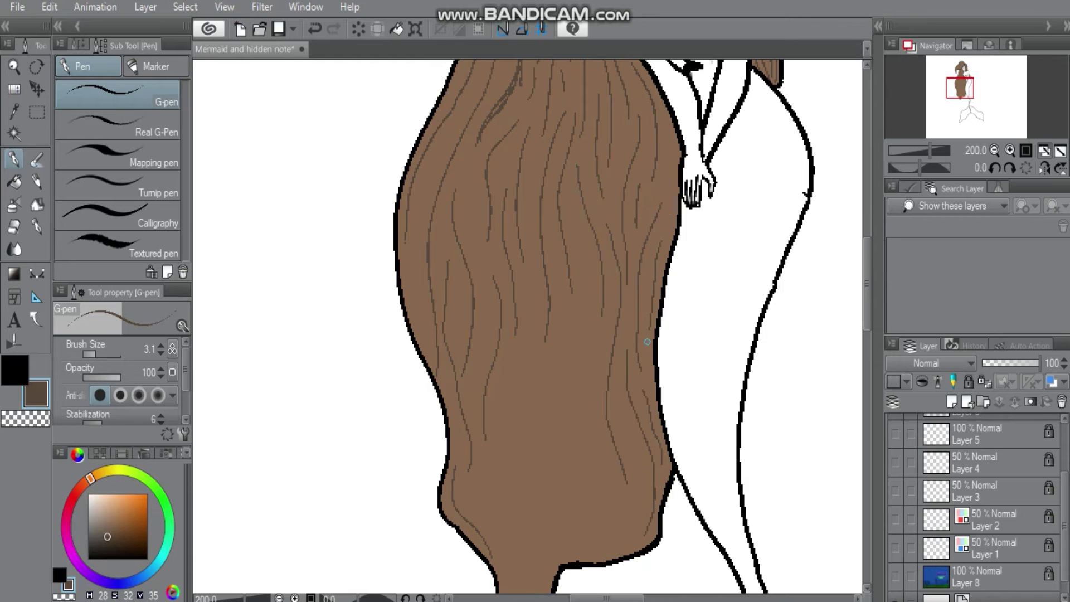
# Complete the dark brown strands through the lower hair down to its pointed hem
pyautogui.moveTo(646, 341); pyautogui.dragTo(658, 585)
pyautogui.moveTo(558, 557); pyautogui.dragTo(755, 112)
pyautogui.moveTo(651, 123); pyautogui.dragTo(688, 334)
pyautogui.moveTo(677, 214); pyautogui.dragTo(705, 348)
pyautogui.moveTo(724, 55); pyautogui.dragTo(492, 252)
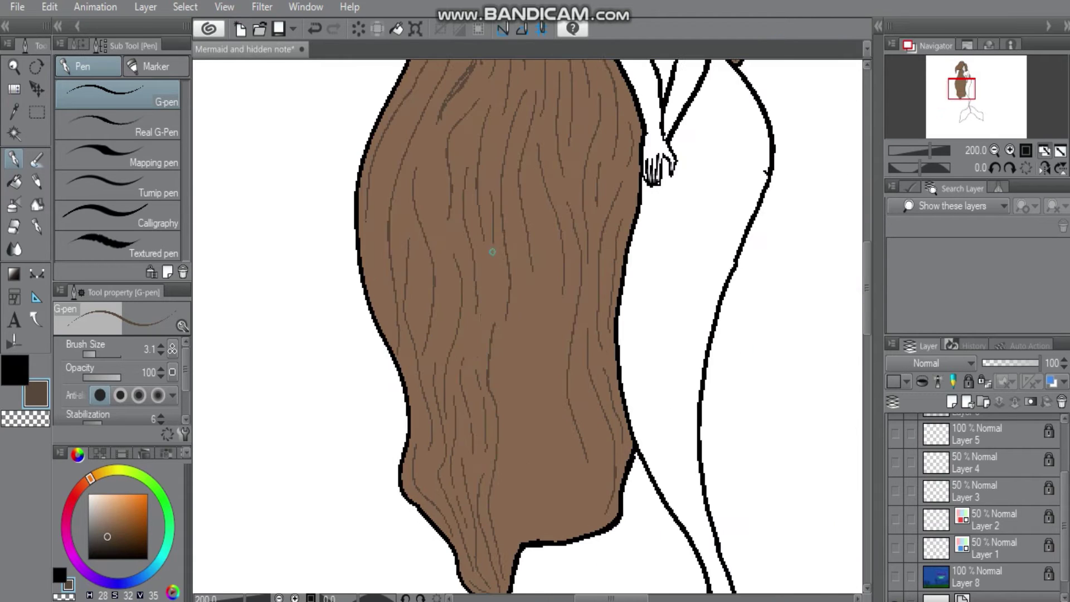
pyautogui.moveTo(521, 217); pyautogui.dragTo(496, 535)
pyautogui.moveTo(535, 368); pyautogui.dragTo(504, 558)
pyautogui.moveTo(547, 227); pyautogui.dragTo(544, 488)
pyautogui.moveTo(533, 475); pyautogui.dragTo(536, 525)
pyautogui.moveTo(557, 333); pyautogui.dragTo(556, 366)
pyautogui.scroll(-5, 557, 334)
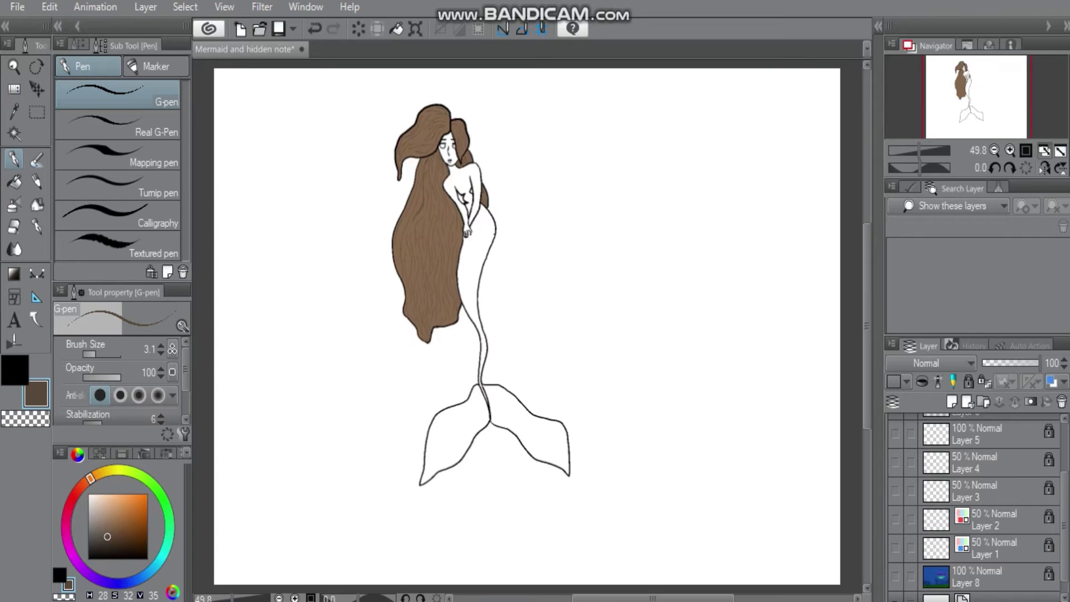
pyautogui.scroll(5, 571, 209)
pyautogui.scroll(-5, 572, 239)
pyautogui.scroll(5, 491, 312)
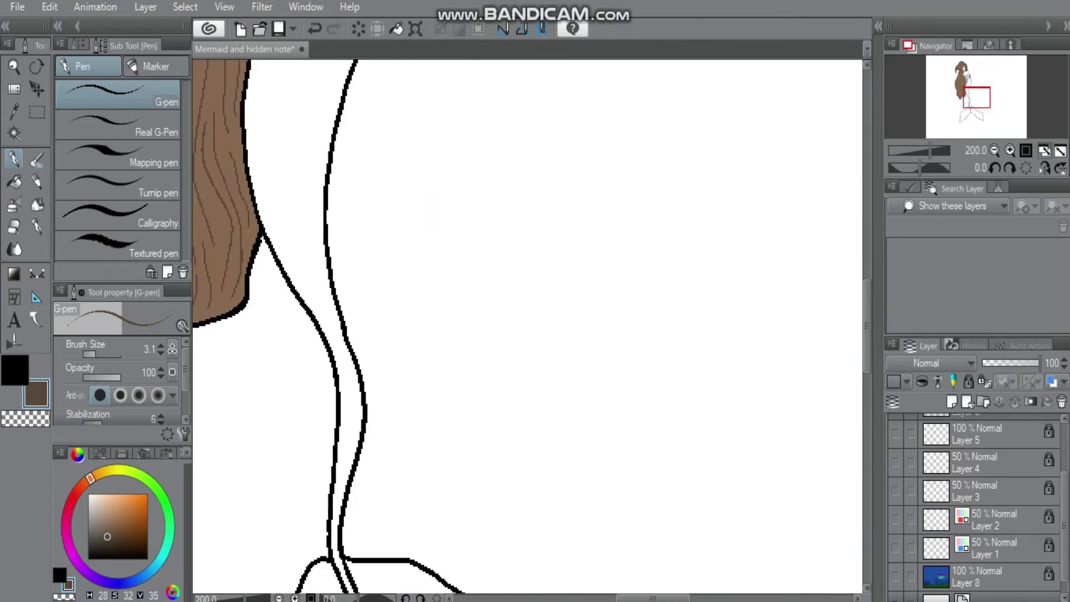
pyautogui.scroll(-5, 490, 312)
pyautogui.scroll(6, 490, 184)
# Try filling the face with light grey
pyautogui.press('g')
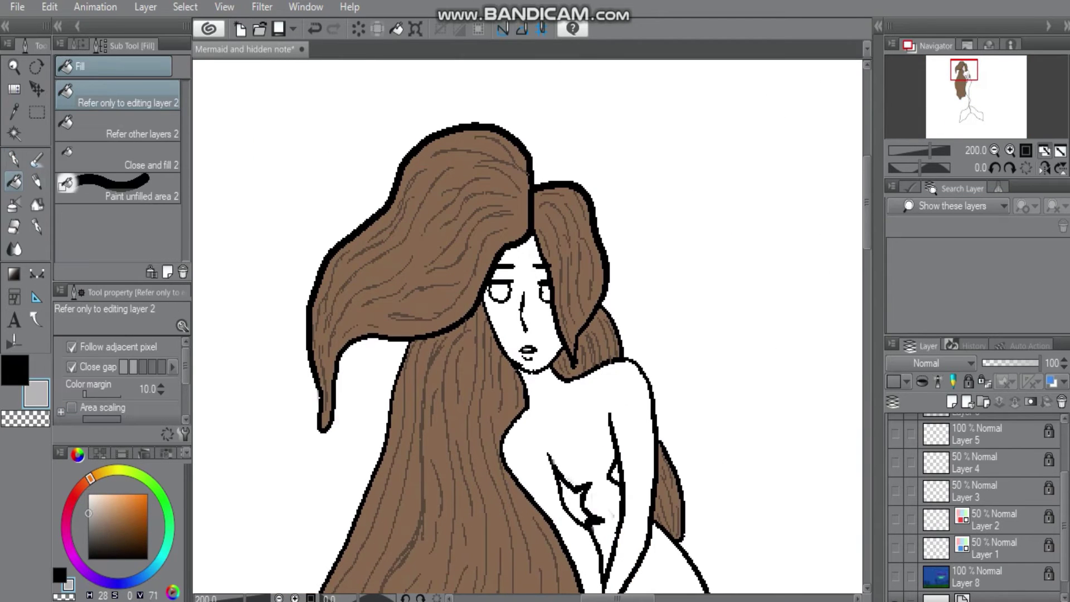
pyautogui.click(530, 312)
pyautogui.hotkey('ctrl', 'z')
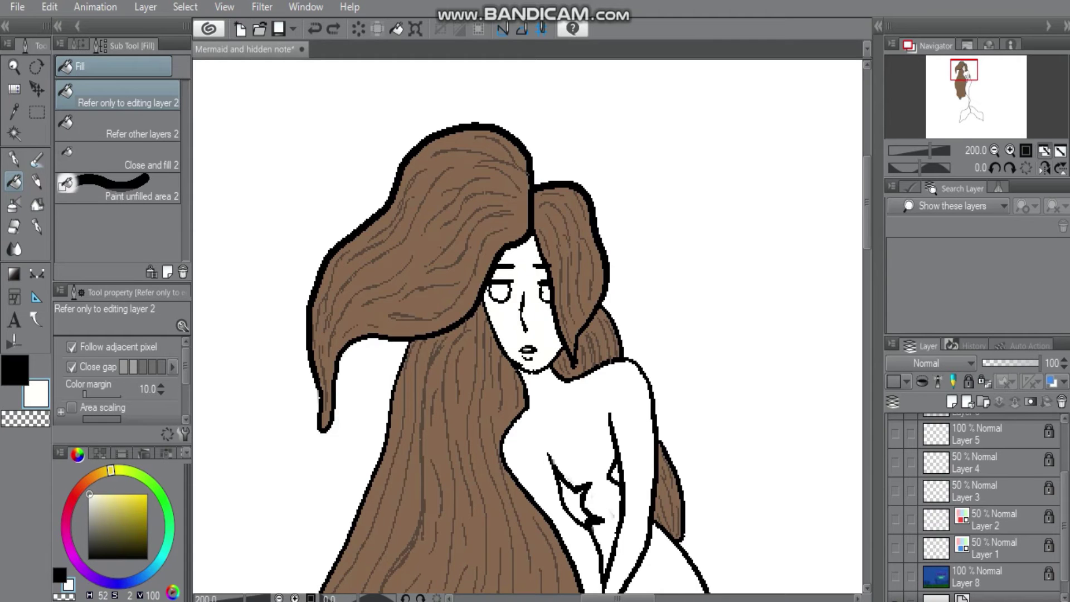
# Fill the face and upper body with a pale cream skin colour (H 52, S 8, V 96)
pyautogui.scroll(-4, 565, 279)
pyautogui.scroll(5, 566, 278)
pyautogui.click(99, 494)
pyautogui.click(501, 362)
pyautogui.scroll(-4, 501, 363)
pyautogui.click(93, 497)
pyautogui.click(507, 335)
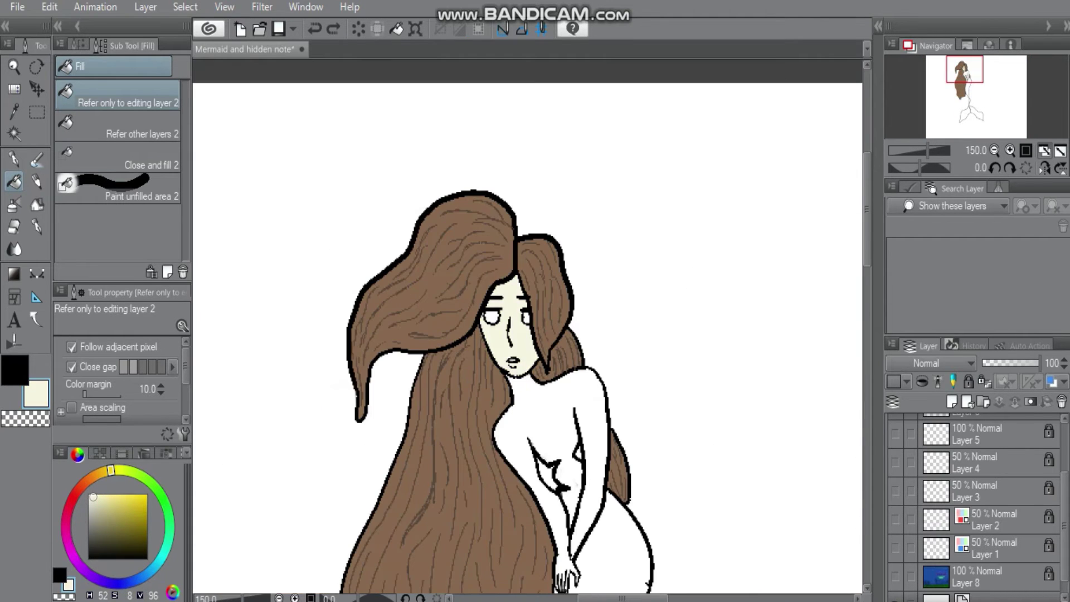
pyautogui.scroll(5, 529, 312)
pyautogui.scroll(-3, 529, 312)
pyautogui.click(551, 412)
# Fill both shells of the top with pale aqua
pyautogui.click(159, 558)
pyautogui.click(98, 499)
pyautogui.click(493, 306)
pyautogui.click(536, 278)
# Fill both shells of the top with pink (H 337, S 29, V 94)
pyautogui.click(71, 553)
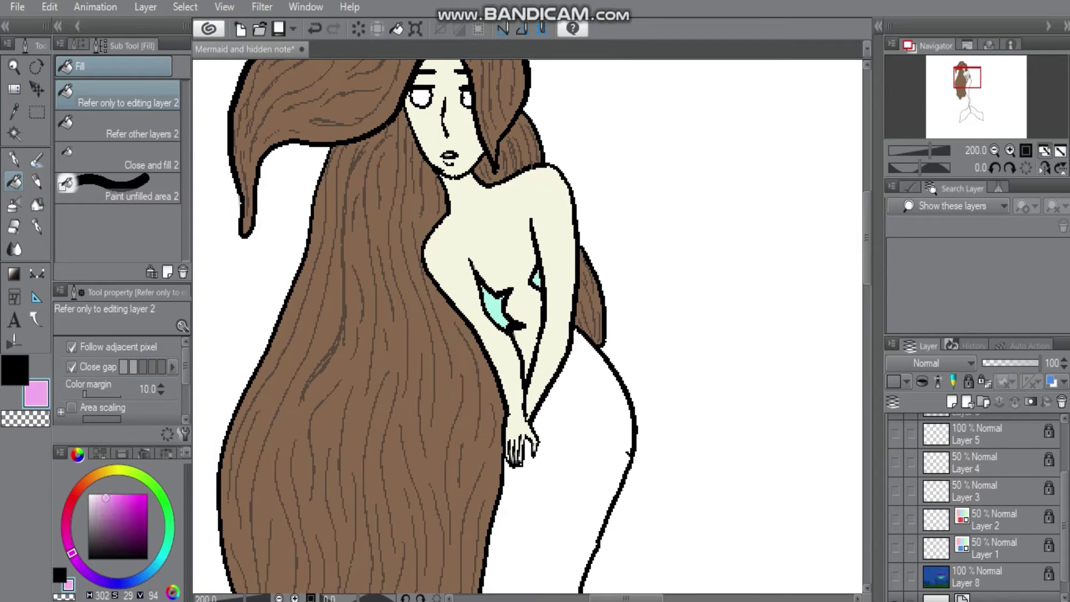
pyautogui.click(493, 307)
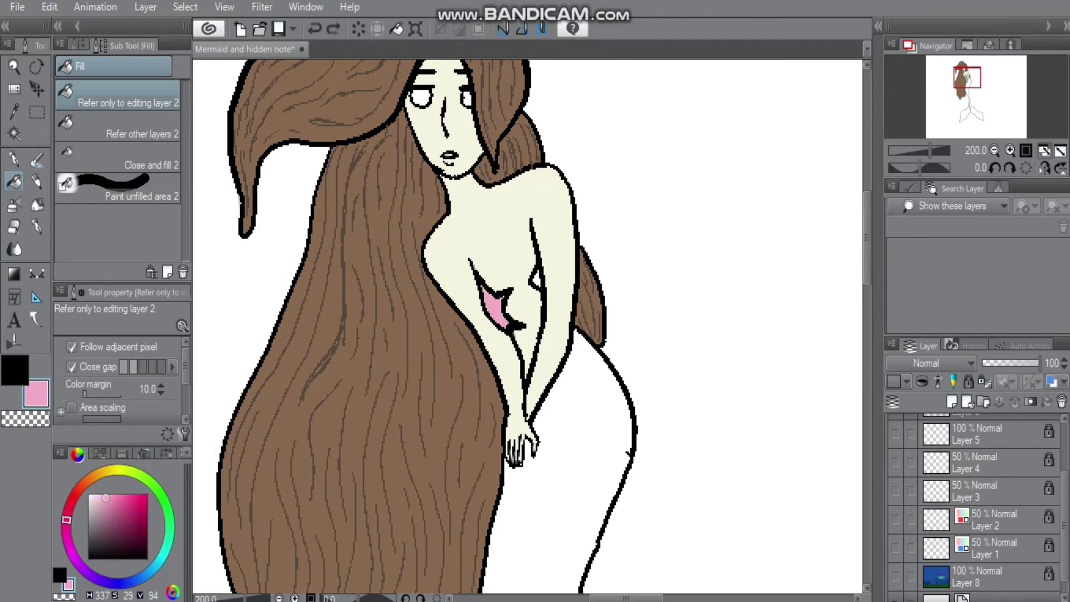
pyautogui.click(538, 279)
# Erase the stray tick on the inside of the tail's hip line
pyautogui.press('p')
pyautogui.scroll(-5, 609, 249)
pyautogui.press('e')
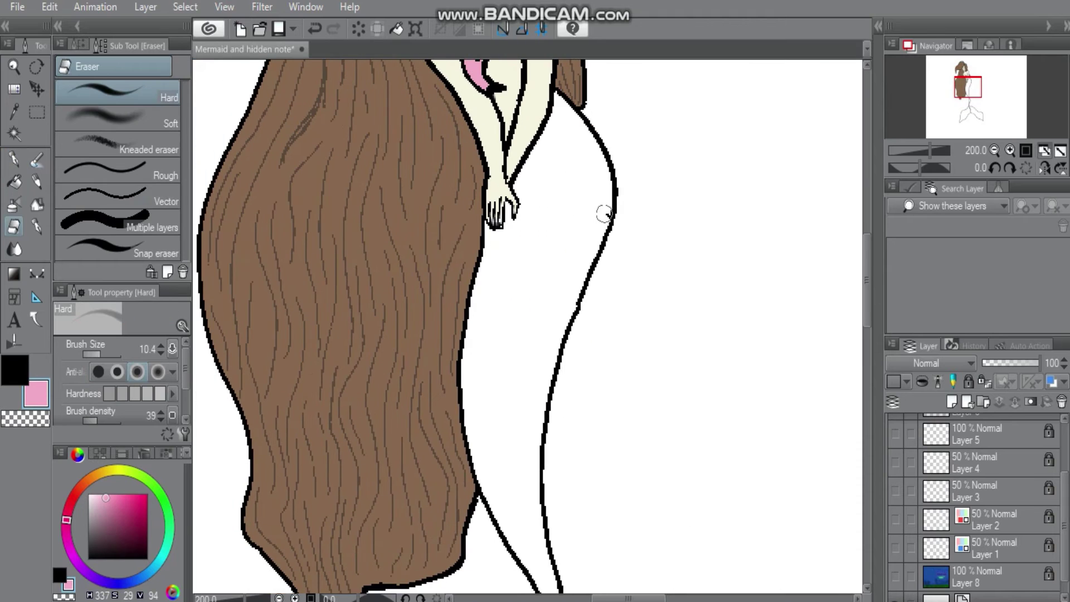
pyautogui.hotkey('ctrl', '0')
# Fill the tail's body with dark crimson, leaving the fins uncoloured
pyautogui.click(135, 531)
pyautogui.click(71, 551)
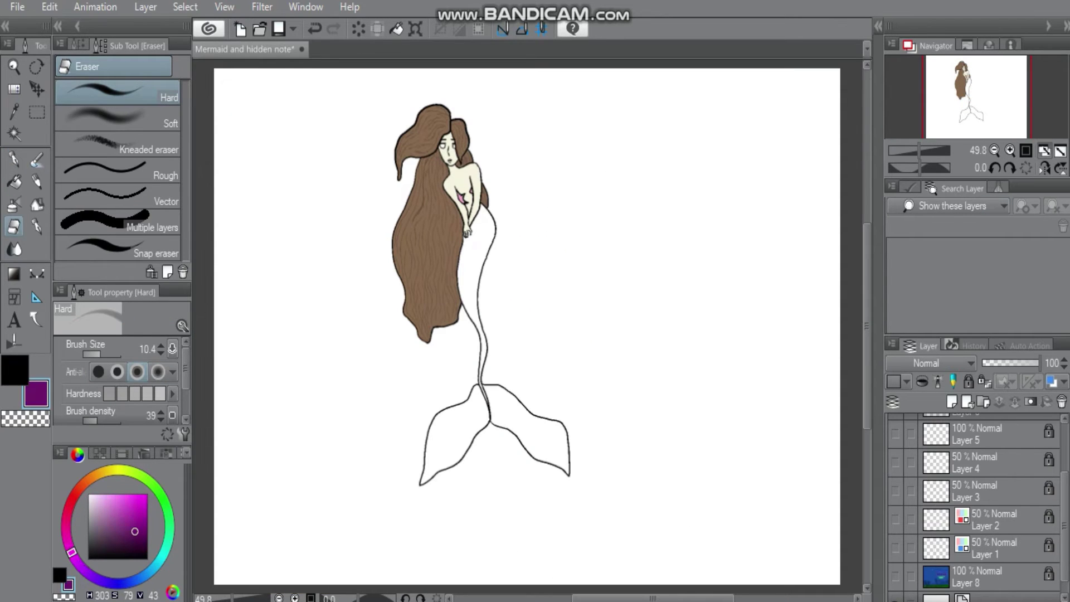
pyautogui.press('g')
pyautogui.click(476, 268)
# Try airbrushing purple highlights (H 277, S 79, V 43) on the tail
pyautogui.press('b')
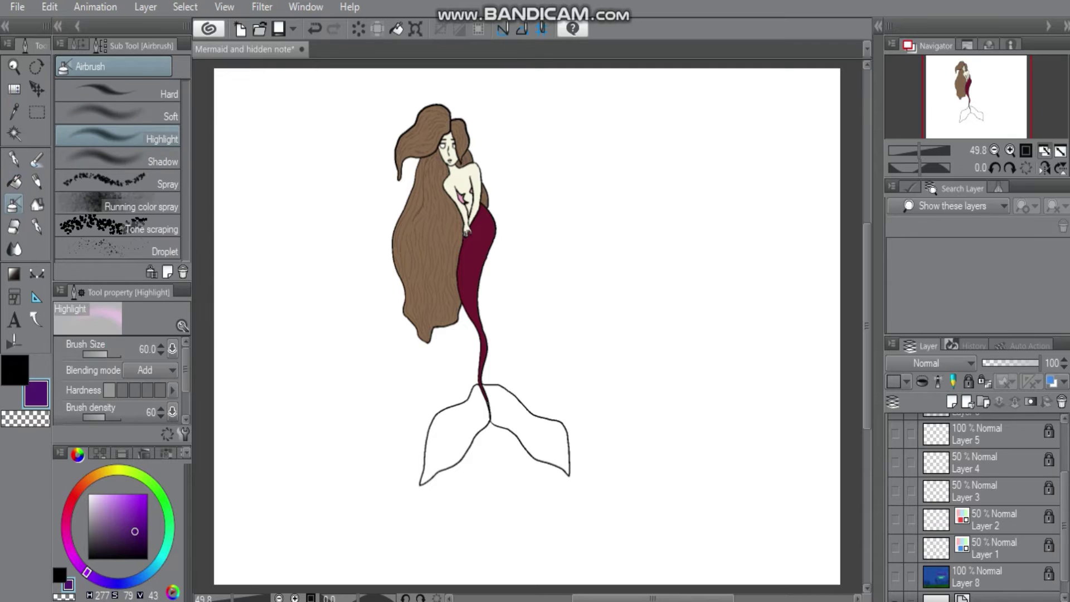
pyautogui.scroll(5, 528, 326)
pyautogui.hotkey('ctrl', 'z')
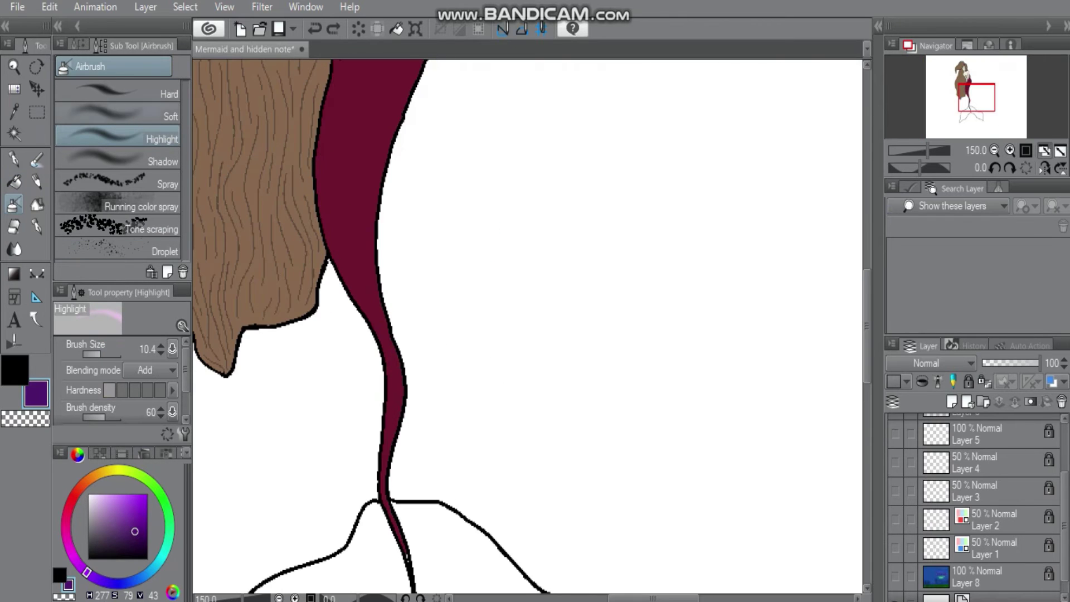
pyautogui.hotkey('ctrl', 'z')
# Paint purple streaks (H 277, S 79, V 43) across the middle of the tail and blend them into the crimson at brush size 7
pyautogui.press('p')
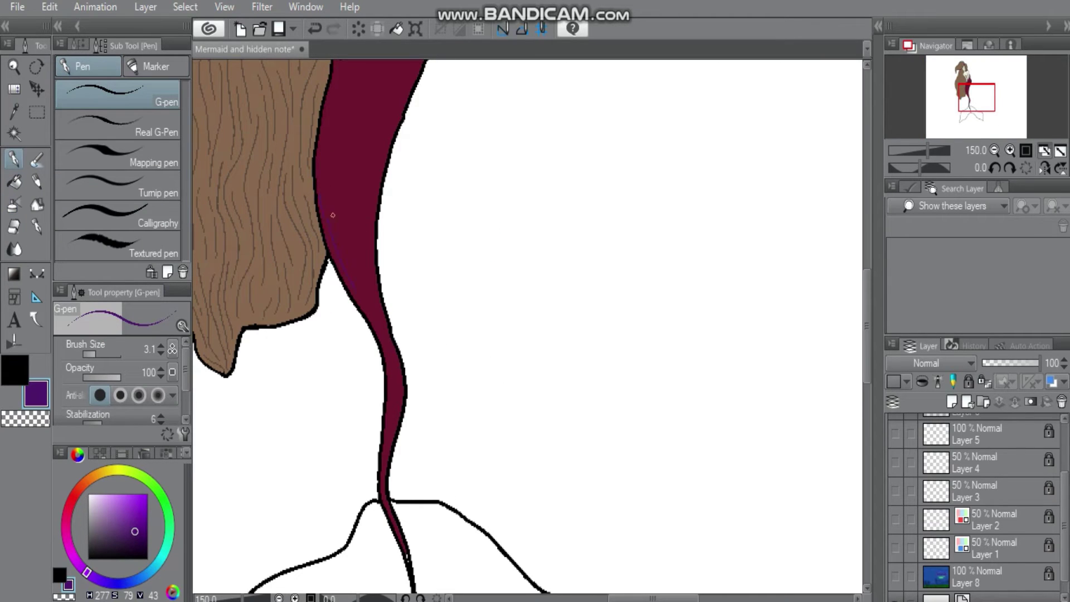
pyautogui.press('b')
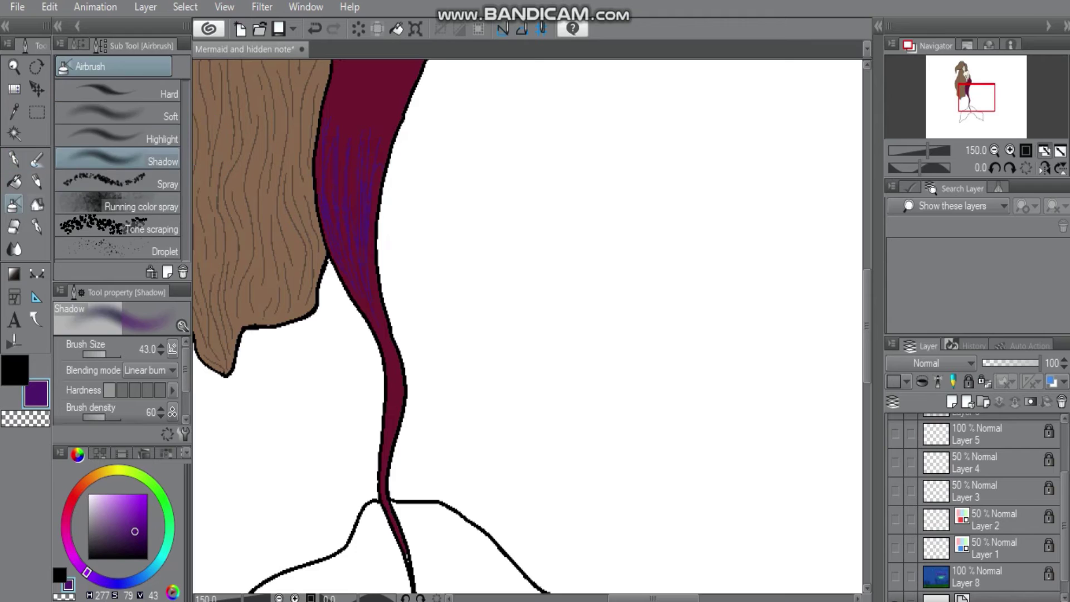
pyautogui.press('j')
pyautogui.press(']')
pyautogui.press(']')
pyautogui.press(']')
pyautogui.press(']')
pyautogui.press(']')
pyautogui.press(']')
pyautogui.press(']')
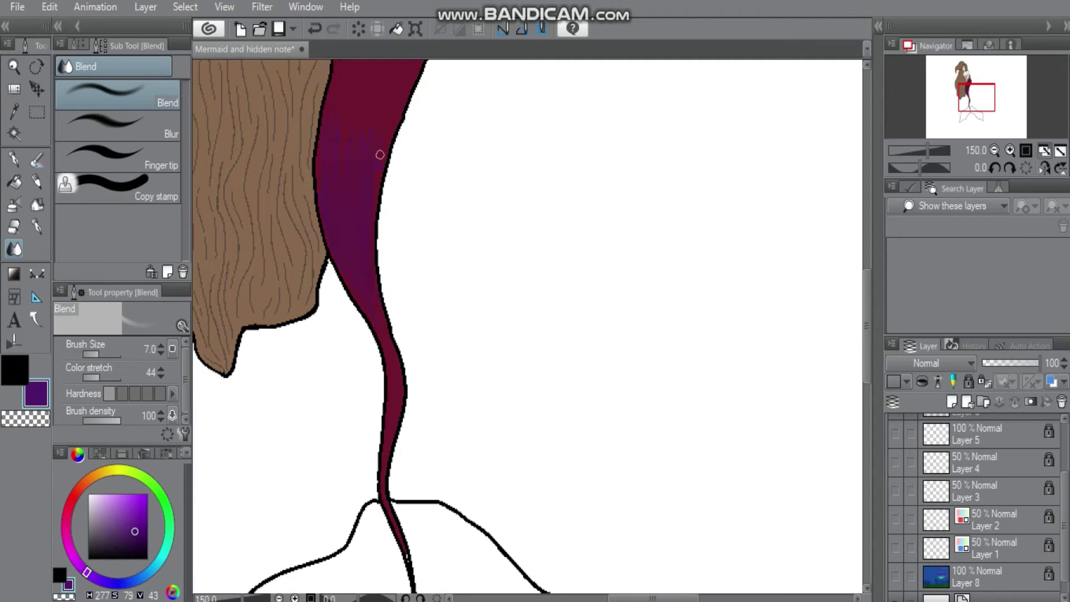
# Add more purple through the tail's mid-section and smooth its transition into the crimson hip
pyautogui.press('p')
pyautogui.press('j')
pyautogui.moveTo(321, 177); pyautogui.dragTo(454, 324)
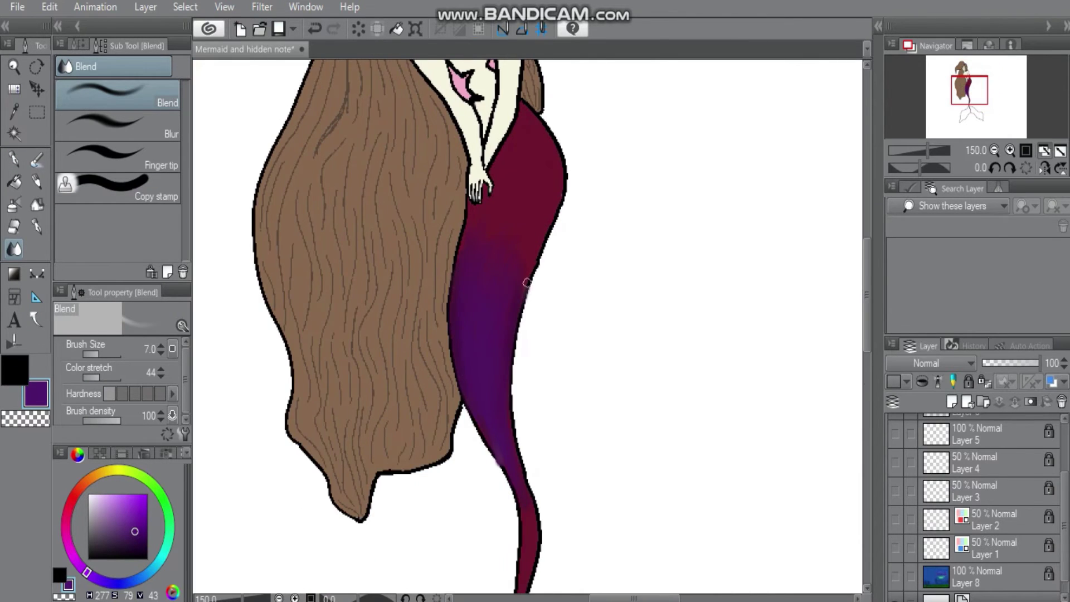
# Paint the narrow lower part of the tail brighter red (H 356, S 94, V 53) and blend it up into the purple
pyautogui.scroll(-10, 510, 315)
pyautogui.scroll(4, 605, 233)
pyautogui.press('p')
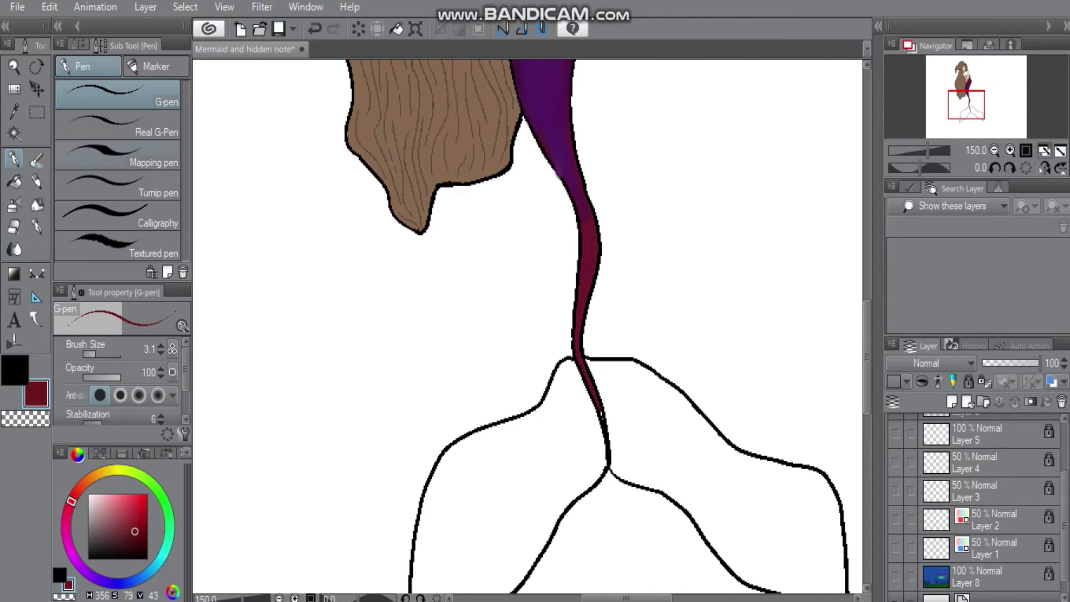
pyautogui.keyDown('alt'); pyautogui.click(584, 236); pyautogui.keyUp('alt')
pyautogui.press('j')
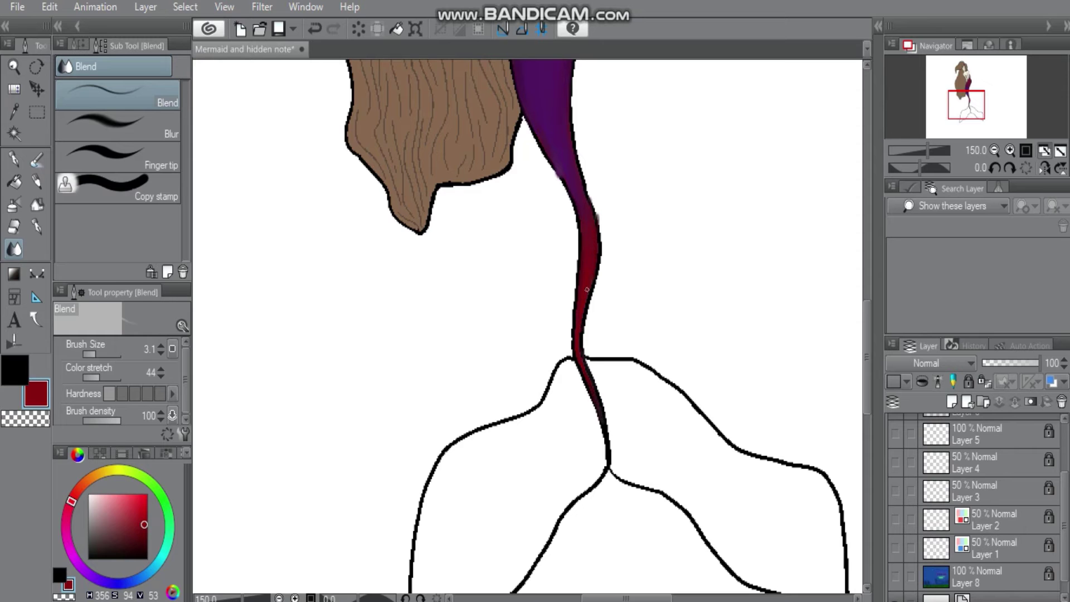
# Fill both tail fins with dark maroon
pyautogui.moveTo(967, 105)
pyautogui.mouseDown()
pyautogui.moveTo(967, 96)
pyautogui.moveTo(963, 120)
pyautogui.mouseUp()
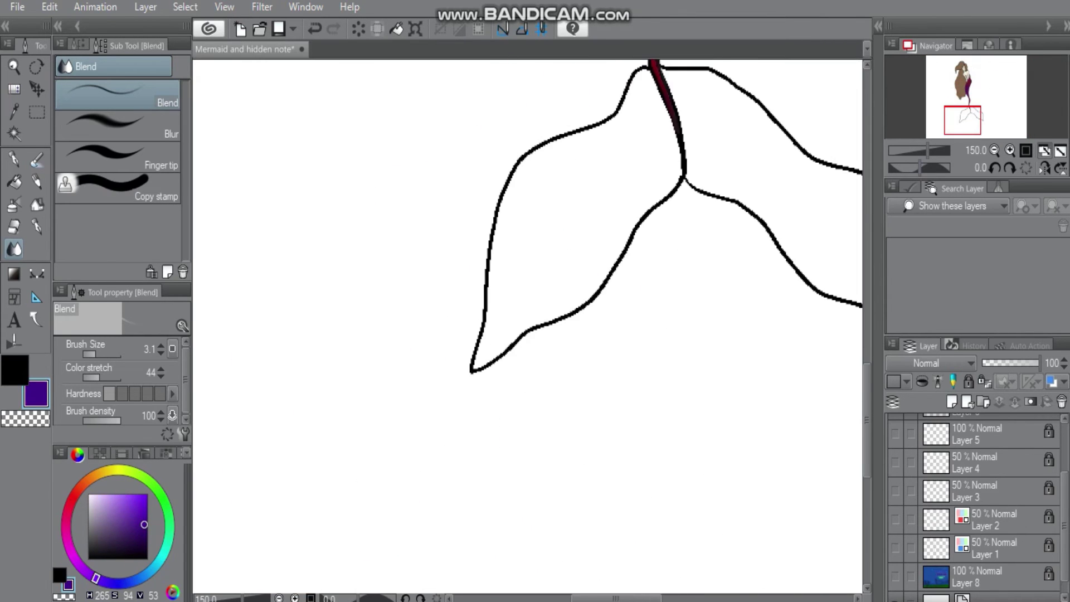
pyautogui.press('g')
pyautogui.click(126, 540)
pyautogui.hotkey('ctrl', 'z')
pyautogui.click(724, 446)
pyautogui.click(529, 446)
# Draw short light pink strokes (H 299, S 20, V 92) along the lower edges of both fins with the G-pen
pyautogui.moveTo(967, 109)
pyautogui.mouseDown()
pyautogui.moveTo(966, 84)
pyautogui.moveTo(964, 113)
pyautogui.mouseUp()
pyautogui.click(73, 556)
pyautogui.click(100, 500)
pyautogui.press('p')
pyautogui.moveTo(449, 477); pyautogui.dragTo(435, 519)
pyautogui.moveTo(530, 425); pyautogui.dragTo(521, 465)
pyautogui.moveTo(556, 393); pyautogui.dragTo(552, 431)
pyautogui.moveTo(574, 367); pyautogui.dragTo(569, 405)
pyautogui.moveTo(592, 343); pyautogui.dragTo(588, 370)
pyautogui.moveTo(610, 325); pyautogui.dragTo(607, 353)
pyautogui.moveTo(702, 329); pyautogui.dragTo(697, 350)
pyautogui.moveTo(715, 336); pyautogui.dragTo(712, 362)
pyautogui.moveTo(747, 363); pyautogui.dragTo(741, 403)
pyautogui.moveTo(767, 382)
pyautogui.mouseDown()
pyautogui.moveTo(760, 431)
pyautogui.moveTo(775, 440)
pyautogui.mouseUp()
pyautogui.moveTo(797, 414); pyautogui.dragTo(792, 446)
pyautogui.moveTo(813, 434); pyautogui.dragTo(581, 257)
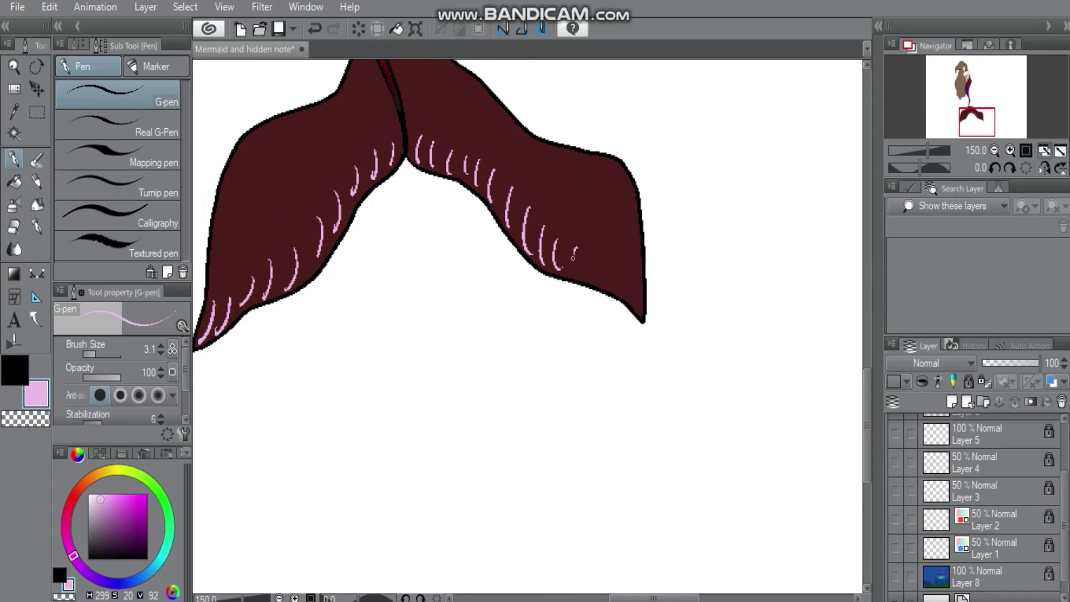
# Draw purple strokes (H 273, S 69, V 48) along the upper edges of both fins and thicken them into dense bands
pyautogui.click(89, 573)
pyautogui.click(129, 528)
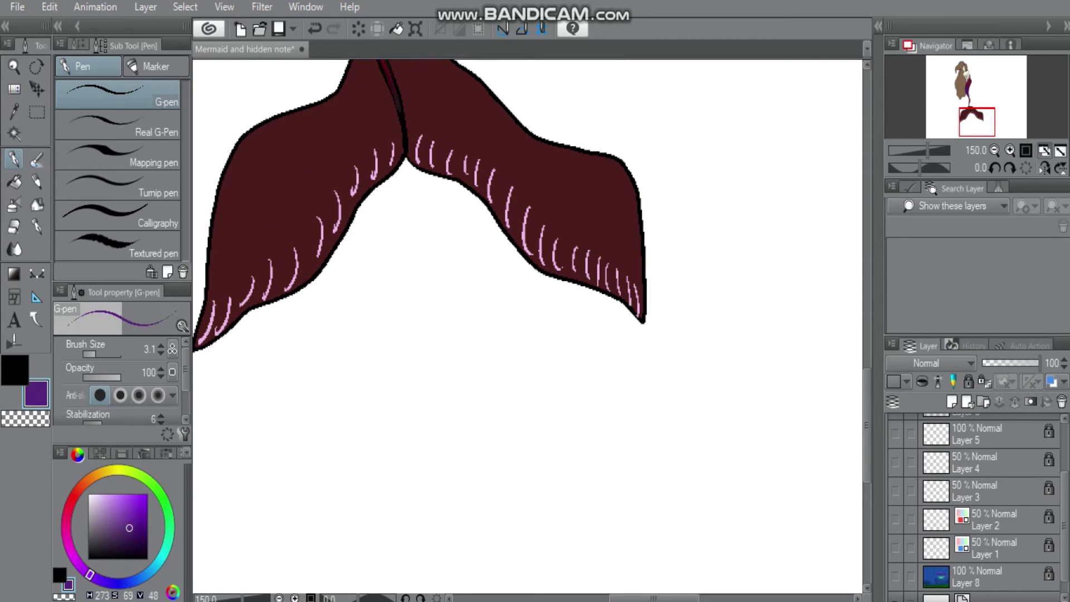
pyautogui.moveTo(526, 136)
pyautogui.mouseDown()
pyautogui.moveTo(703, 248)
pyautogui.moveTo(683, 251)
pyautogui.mouseUp()
pyautogui.press('j')
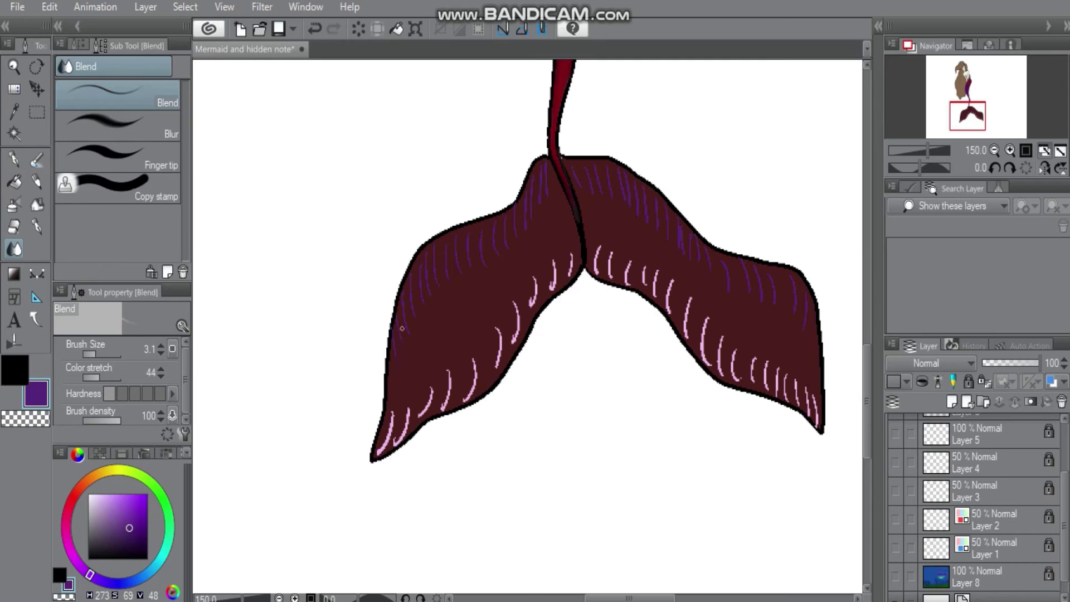
pyautogui.press('p')
pyautogui.moveTo(397, 341)
pyautogui.mouseDown()
pyautogui.moveTo(443, 251)
pyautogui.moveTo(524, 203)
pyautogui.moveTo(579, 189)
pyautogui.moveTo(811, 326)
pyautogui.mouseUp()
# Pick the light pink from the fin and thicken the strokes along both lower edges into dense zigzag bands
pyautogui.press('i')
pyautogui.click(390, 440)
pyautogui.press('p')
pyautogui.moveTo(390, 441)
pyautogui.mouseDown()
pyautogui.moveTo(468, 368)
pyautogui.moveTo(577, 223)
pyautogui.moveTo(817, 420)
pyautogui.mouseUp()
# Blend the purple band into the maroon on the left fin with an enlarged brush, undoing the over-wide smear at its pink tip
pyautogui.press('j')
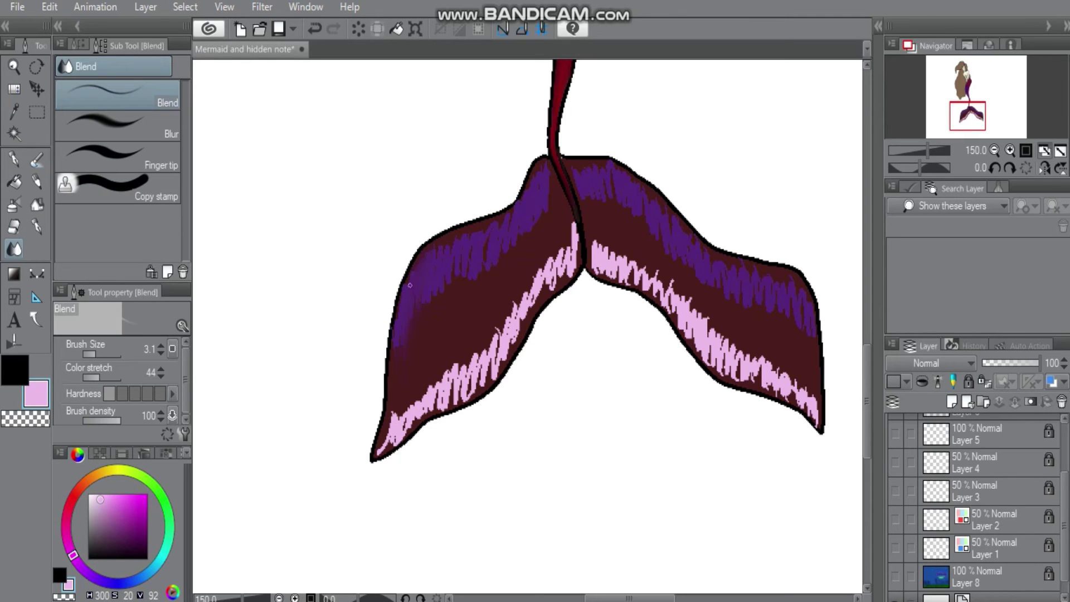
pyautogui.press(']')
pyautogui.press(']')
pyautogui.press(']')
pyautogui.press(']')
pyautogui.press(']')
pyautogui.moveTo(412, 329)
pyautogui.mouseDown()
pyautogui.moveTo(434, 250)
pyautogui.moveTo(523, 227)
pyautogui.moveTo(396, 351)
pyautogui.moveTo(385, 451)
pyautogui.mouseUp()
pyautogui.click(314, 28)
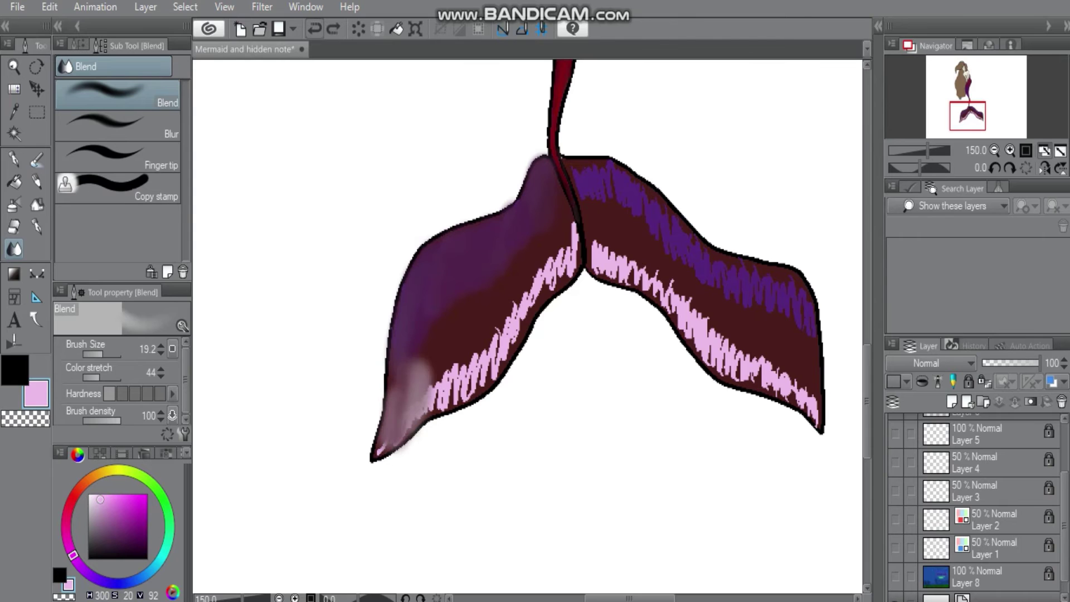
pyautogui.click(314, 28)
# Blend the left fin's pink band into the maroon at brush size 8.5 and clean its edge with the eraser
pyautogui.press('[')
pyautogui.press('[')
pyautogui.press('[')
pyautogui.moveTo(398, 413)
pyautogui.mouseDown()
pyautogui.moveTo(385, 449)
pyautogui.moveTo(401, 407)
pyautogui.moveTo(423, 401)
pyautogui.moveTo(420, 415)
pyautogui.moveTo(462, 373)
pyautogui.moveTo(490, 290)
pyautogui.mouseUp()
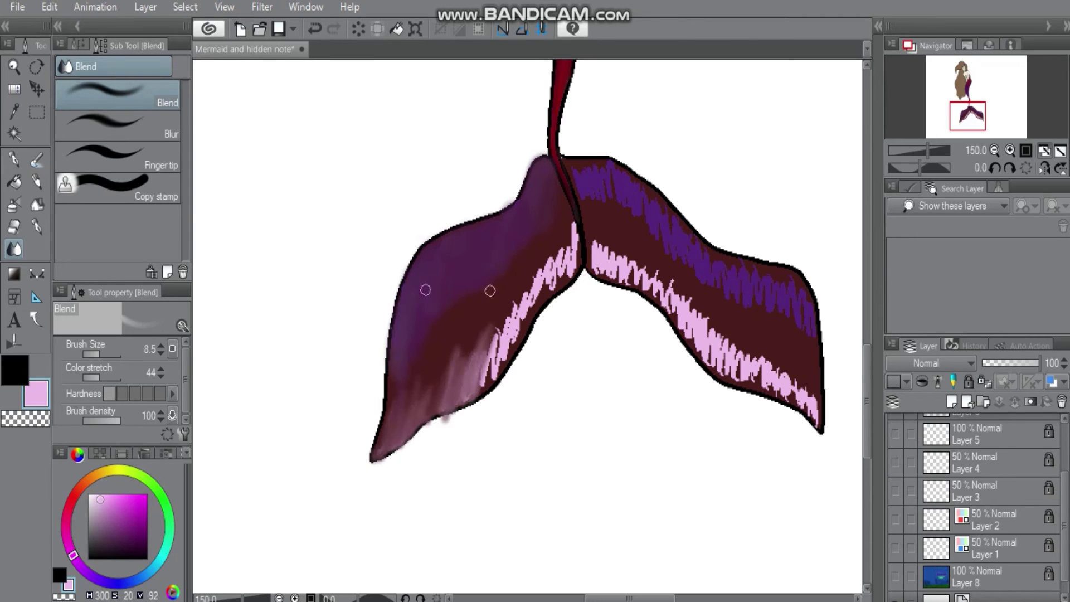
pyautogui.moveTo(389, 397); pyautogui.dragTo(421, 282)
pyautogui.moveTo(436, 391)
pyautogui.mouseDown()
pyautogui.moveTo(565, 228)
pyautogui.moveTo(501, 346)
pyautogui.moveTo(530, 305)
pyautogui.moveTo(390, 424)
pyautogui.mouseUp()
pyautogui.press('e')
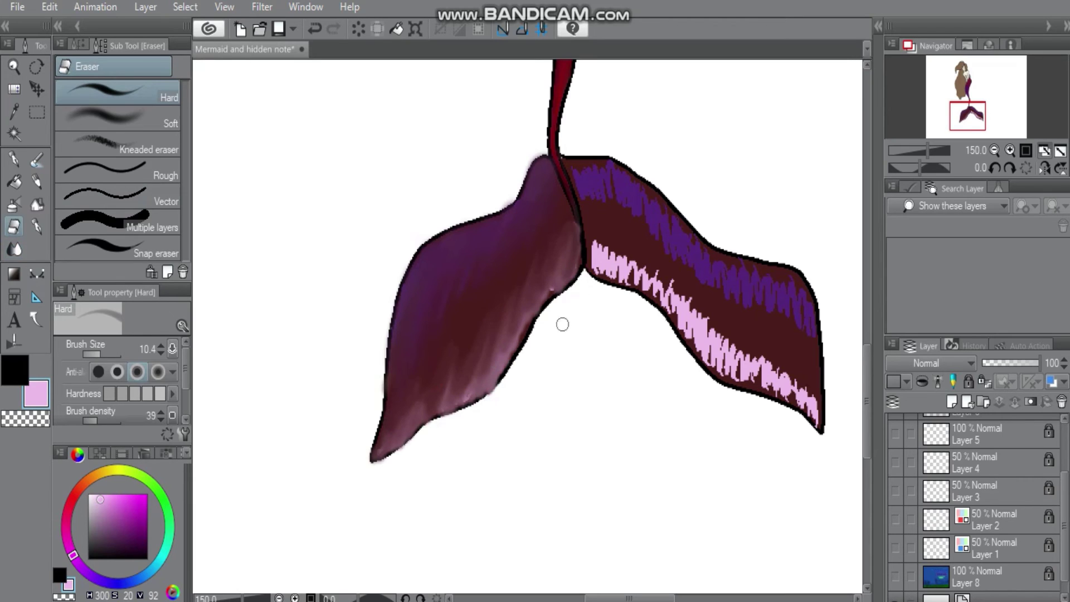
# Blend the purple and pink bands into the maroon on the right fin
pyautogui.press('j')
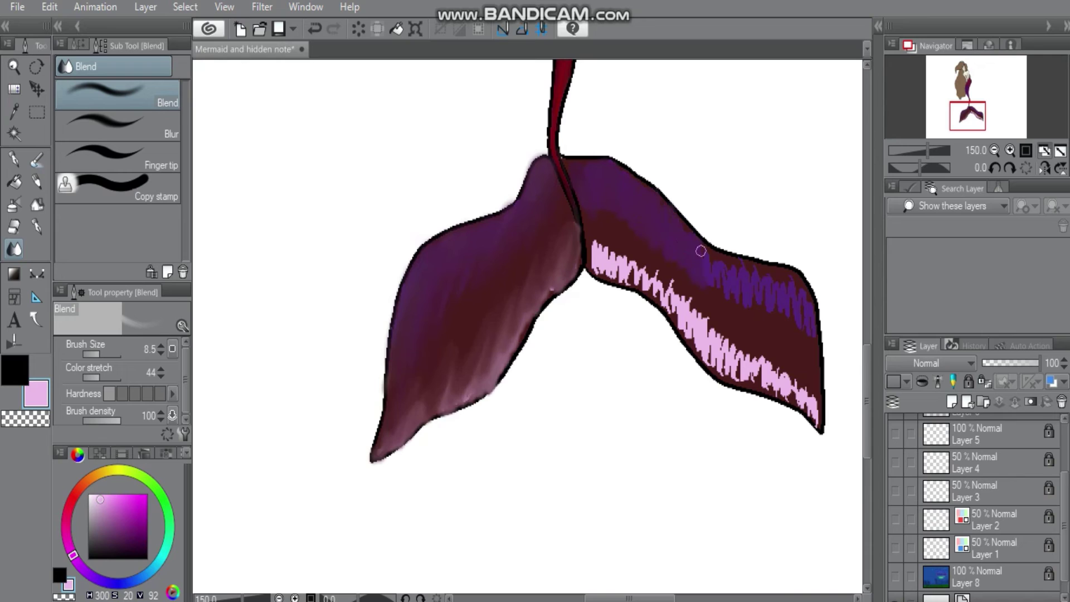
pyautogui.moveTo(783, 315); pyautogui.dragTo(817, 357)
pyautogui.moveTo(591, 246)
pyautogui.mouseDown()
pyautogui.moveTo(602, 268)
pyautogui.moveTo(814, 421)
pyautogui.mouseUp()
pyautogui.moveTo(593, 223)
pyautogui.mouseDown()
pyautogui.moveTo(605, 270)
pyautogui.moveTo(803, 401)
pyautogui.mouseUp()
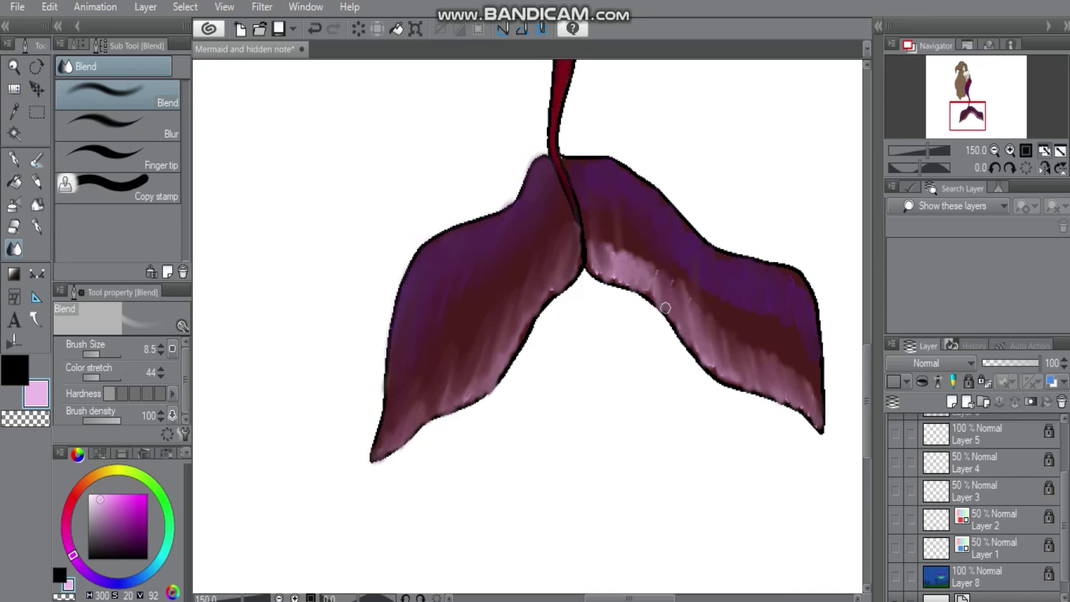
pyautogui.moveTo(669, 306); pyautogui.dragTo(604, 234)
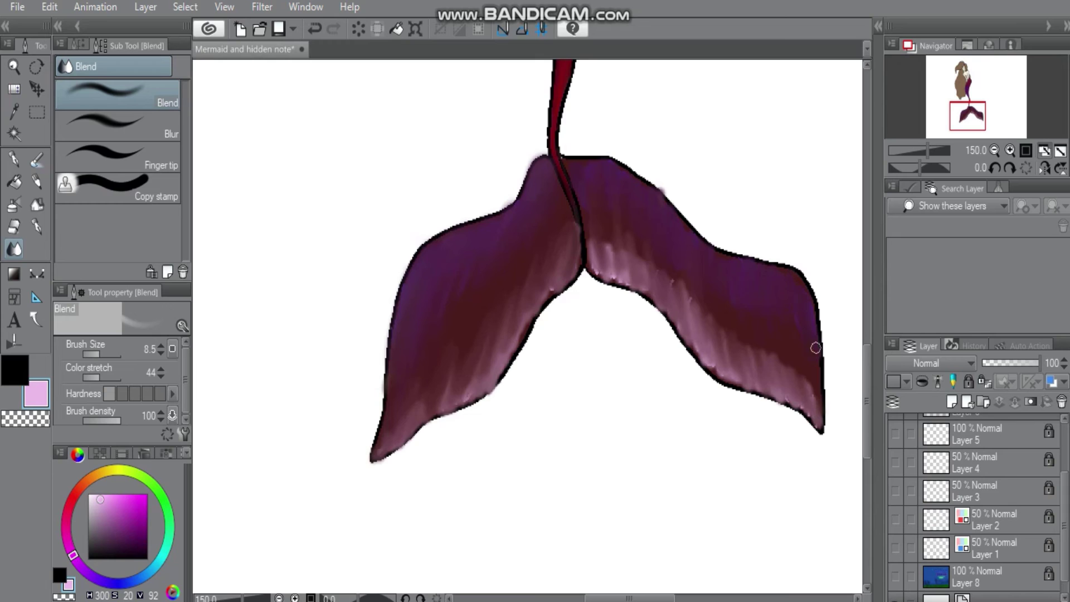
# Clean up the smudged colour along the lower edges of both fins
pyautogui.moveTo(549, 308); pyautogui.dragTo(479, 390)
pyautogui.moveTo(590, 248)
pyautogui.mouseDown()
pyautogui.moveTo(616, 254)
pyautogui.moveTo(711, 371)
pyautogui.mouseUp()
pyautogui.press('e')
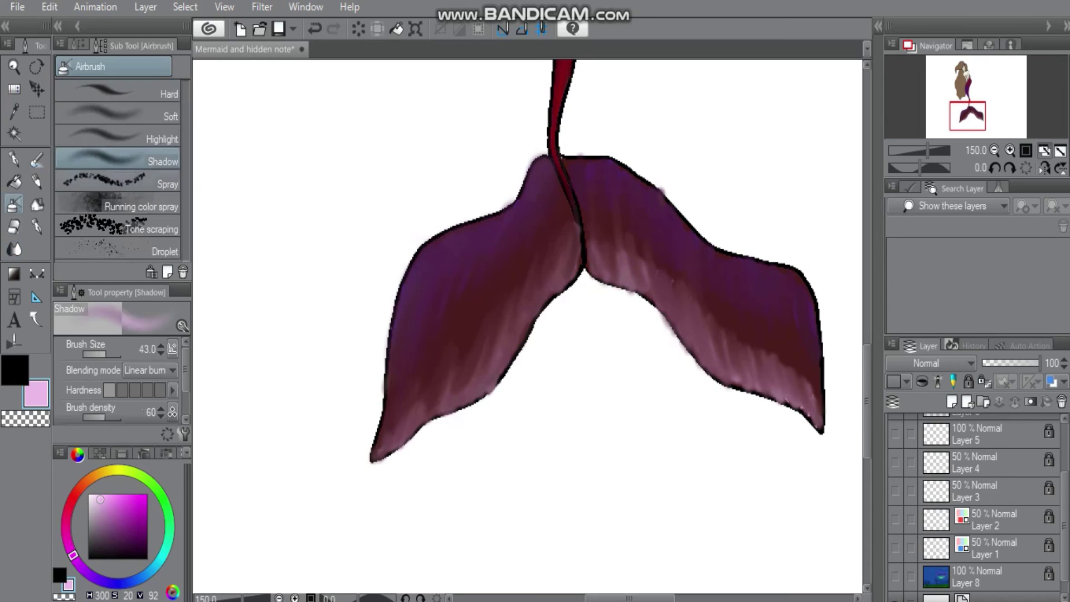
# Refill the mermaid's face, torso and arms with near-white (H 317, S 0, V 98)
pyautogui.hotkey('ctrl', '0')
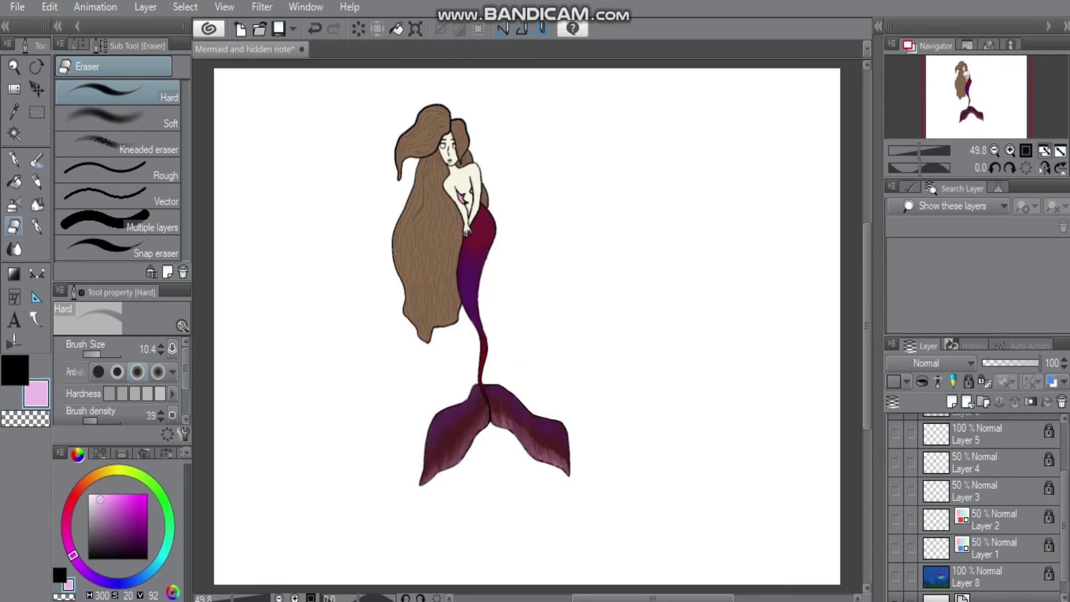
pyautogui.hotkey('ctrl', '+')
pyautogui.hotkey('ctrl', '+')
pyautogui.click(1009, 150)
pyautogui.click(67, 540)
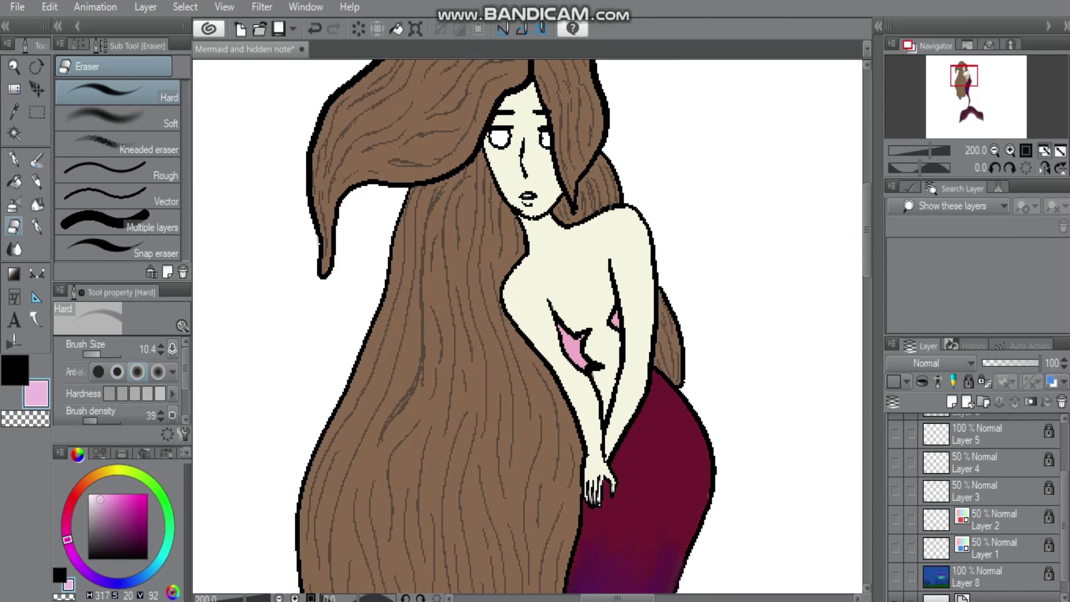
pyautogui.click(93, 494)
pyautogui.press('g')
pyautogui.hotkey('ctrl', 'y')
pyautogui.hotkey('ctrl', 'y')
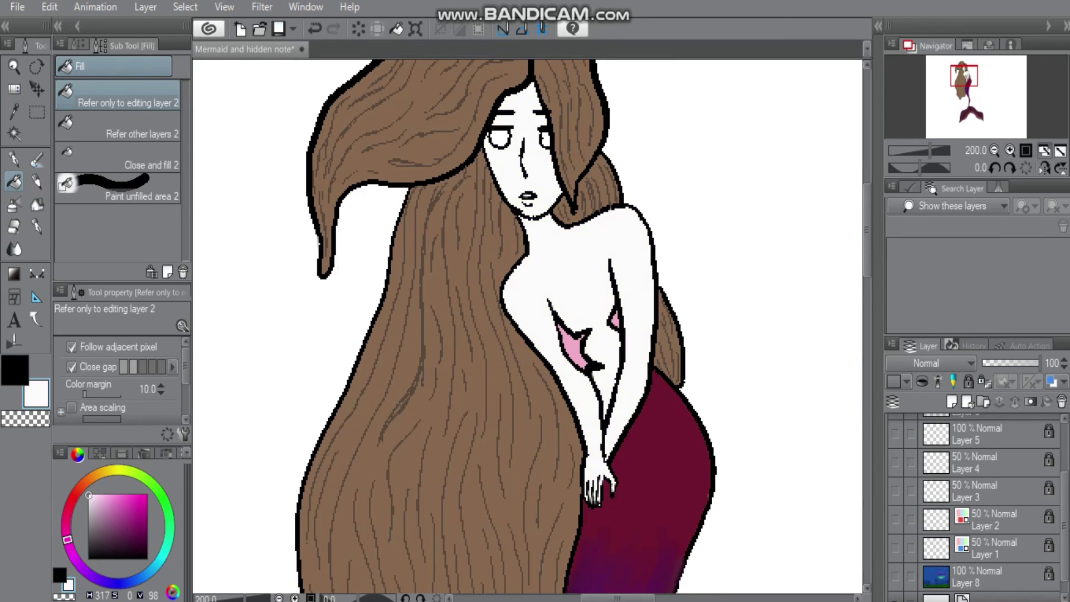
# Colour the lips red (H 2, S 100, V 100) with the Highlight airbrush at size 2.1
pyautogui.hotkey('ctrl', '+')
pyautogui.hotkey('ctrl', '+')
pyautogui.click(14, 204)
pyautogui.click(117, 137)
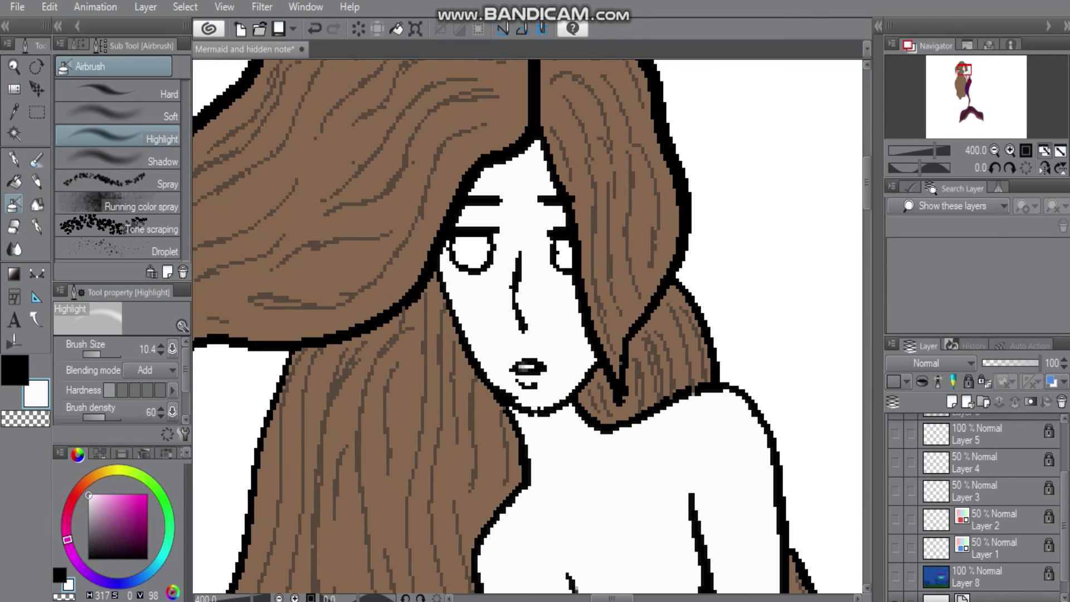
pyautogui.click(93, 508)
pyautogui.click(148, 493)
pyautogui.click(74, 496)
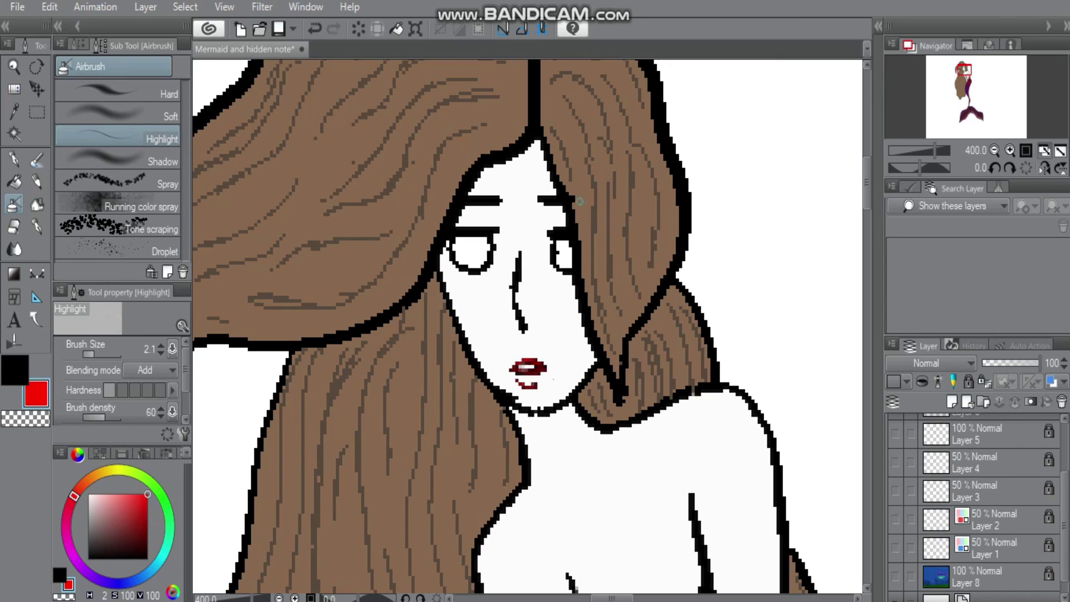
# Try airbrushing pale pink (H 313, S 14, V 96) on the cheek at brush size 23.4
pyautogui.click(68, 543)
pyautogui.click(96, 496)
pyautogui.moveTo(87, 354); pyautogui.dragTo(90, 354)
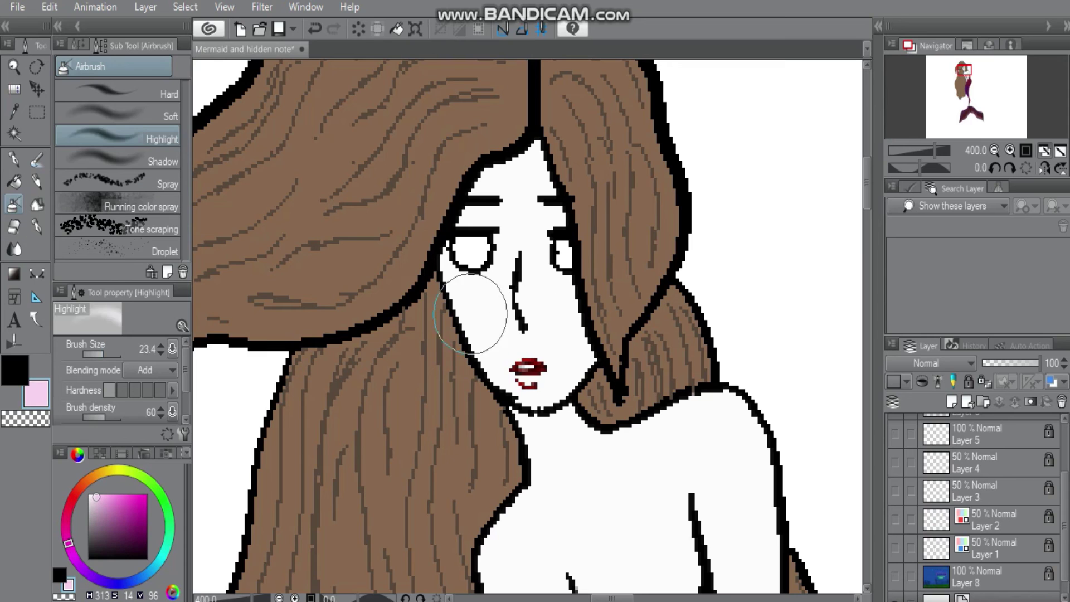
# Draw small dark purple spots (H 274, S 45, V 31) across the shoulder, upper chest and upper arm with the G-pen
pyautogui.scroll(-3, 561, 306)
pyautogui.scroll(2, 561, 305)
pyautogui.keyDown('alt'); pyautogui.click(561, 306); pyautogui.keyUp('alt')
pyautogui.press('g')
pyautogui.hotkey('ctrl', 'shift', 'n')
pyautogui.press('p')
pyautogui.click(89, 573)
pyautogui.click(114, 538)
pyautogui.hotkey('ctrl', 'z')
pyautogui.hotkey('ctrl', 'z')
pyautogui.hotkey('ctrl', 'z')
pyautogui.click(545, 257)
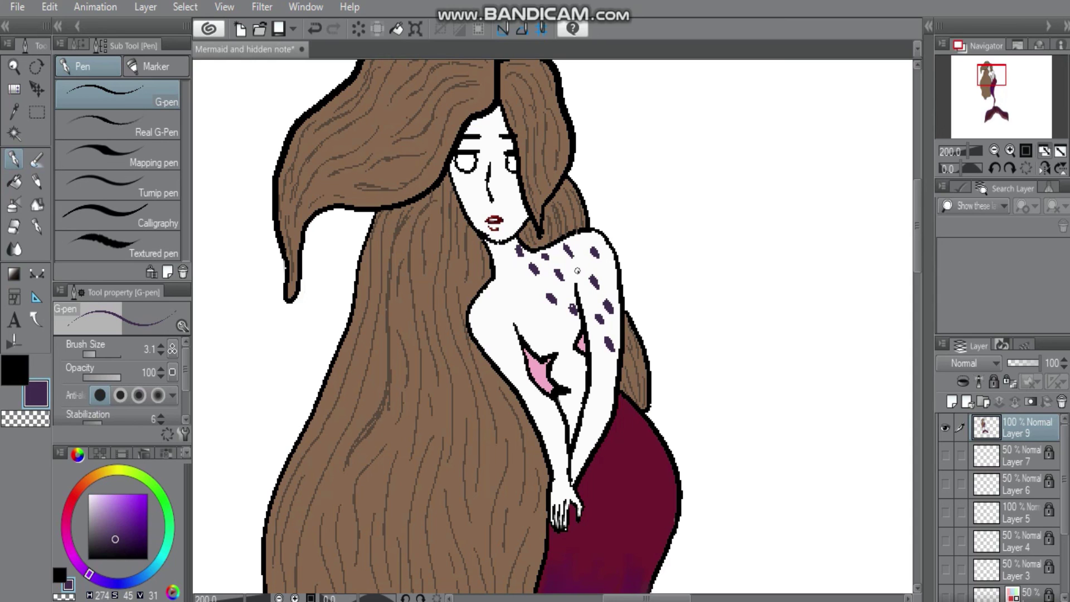
# Blend the purple spots softly into the skin of the shoulder, chest and arm
pyautogui.press('j')
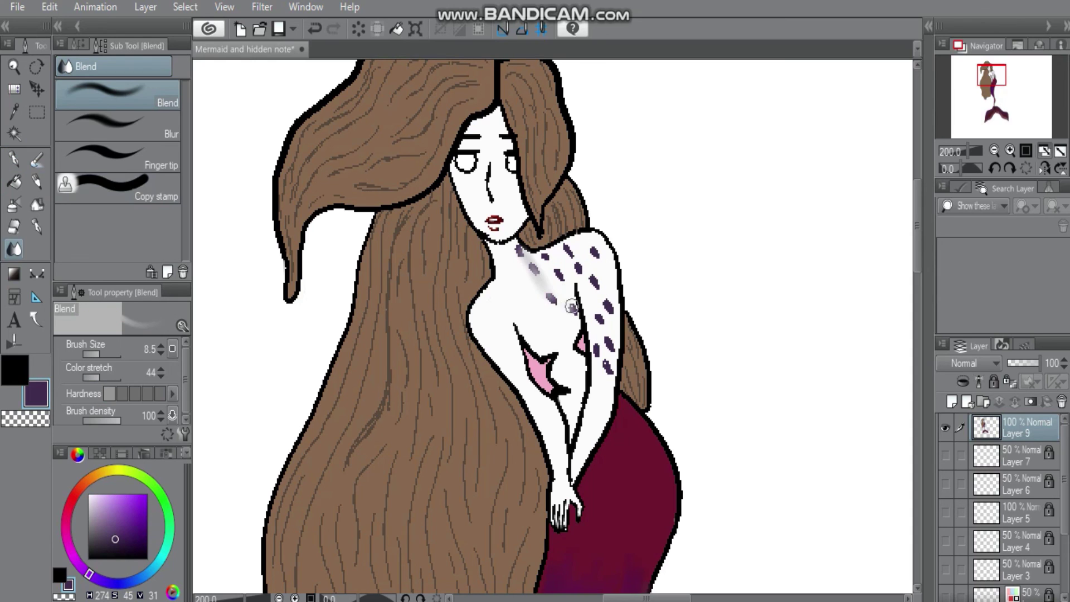
pyautogui.hotkey('ctrl', 'z')
pyautogui.moveTo(521, 253)
pyautogui.mouseDown()
pyautogui.moveTo(560, 290)
pyautogui.moveTo(550, 259)
pyautogui.moveTo(599, 256)
pyautogui.moveTo(601, 384)
pyautogui.moveTo(604, 334)
pyautogui.moveTo(557, 297)
pyautogui.moveTo(574, 294)
pyautogui.moveTo(575, 278)
pyautogui.moveTo(521, 270)
pyautogui.moveTo(590, 334)
pyautogui.mouseUp()
pyautogui.hotkey('ctrl', '0')
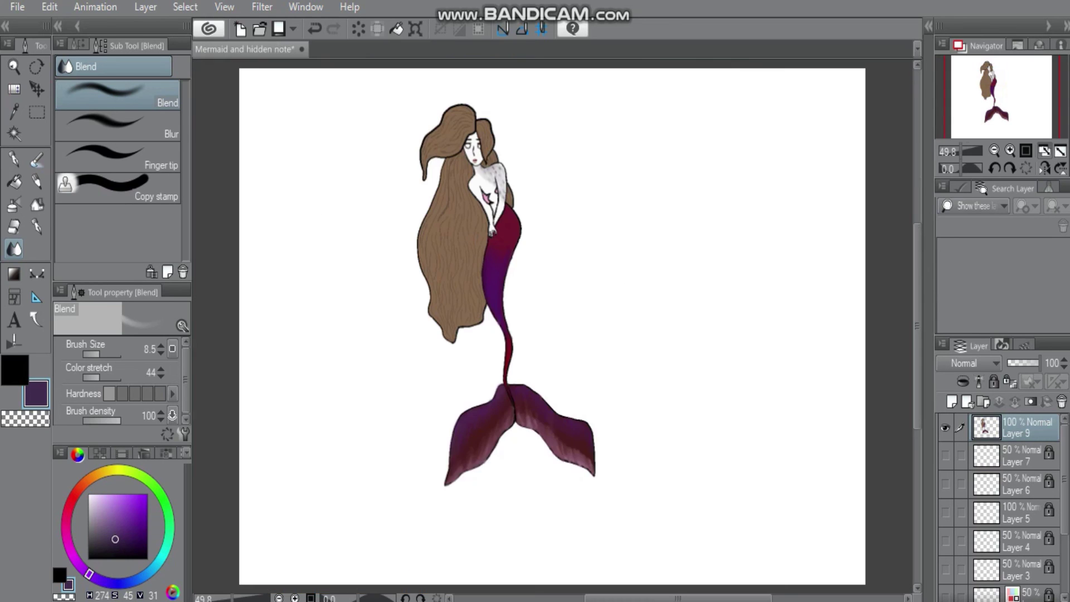
# Add dark purple shading to the chest and the arm beside the long hair and blend it into the skin
pyautogui.scroll(5, 474, 170)
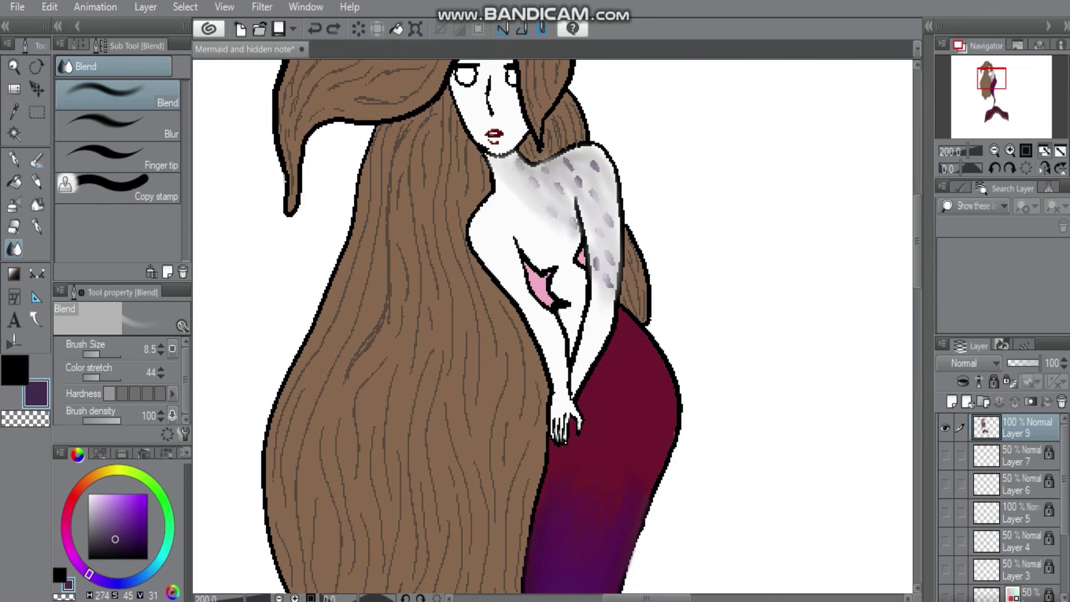
pyautogui.press('p')
pyautogui.press('j')
pyautogui.moveTo(487, 233)
pyautogui.mouseDown()
pyautogui.moveTo(479, 229)
pyautogui.moveTo(544, 323)
pyautogui.moveTo(527, 205)
pyautogui.moveTo(608, 295)
pyautogui.moveTo(590, 234)
pyautogui.moveTo(501, 262)
pyautogui.moveTo(474, 206)
pyautogui.mouseUp()
pyautogui.hotkey('ctrl', '0')
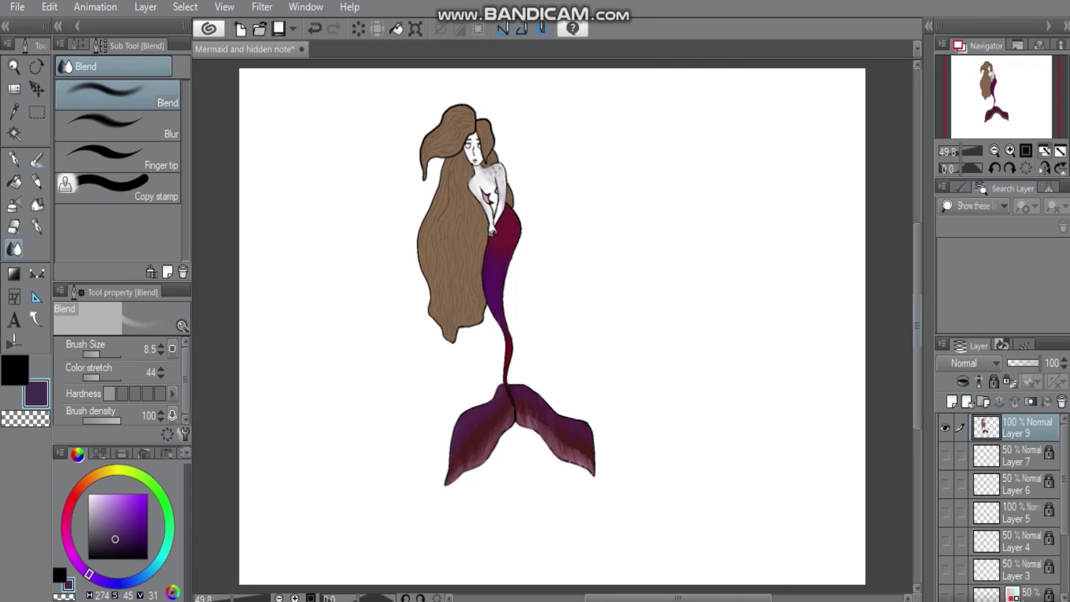
# Blend the strand lines of the hair from the crown down its length
pyautogui.scroll(-3, 998, 502)
pyautogui.moveTo(460, 124); pyautogui.dragTo(486, 149)
pyautogui.moveTo(486, 150)
pyautogui.mouseDown()
pyautogui.moveTo(452, 177)
pyautogui.moveTo(462, 312)
pyautogui.mouseUp()
# Airbrush pale lavender highlights (H 274, S 11, V 100) down the hair at size 64.4 and show the underwater background on Layer 8
pyautogui.press('b')
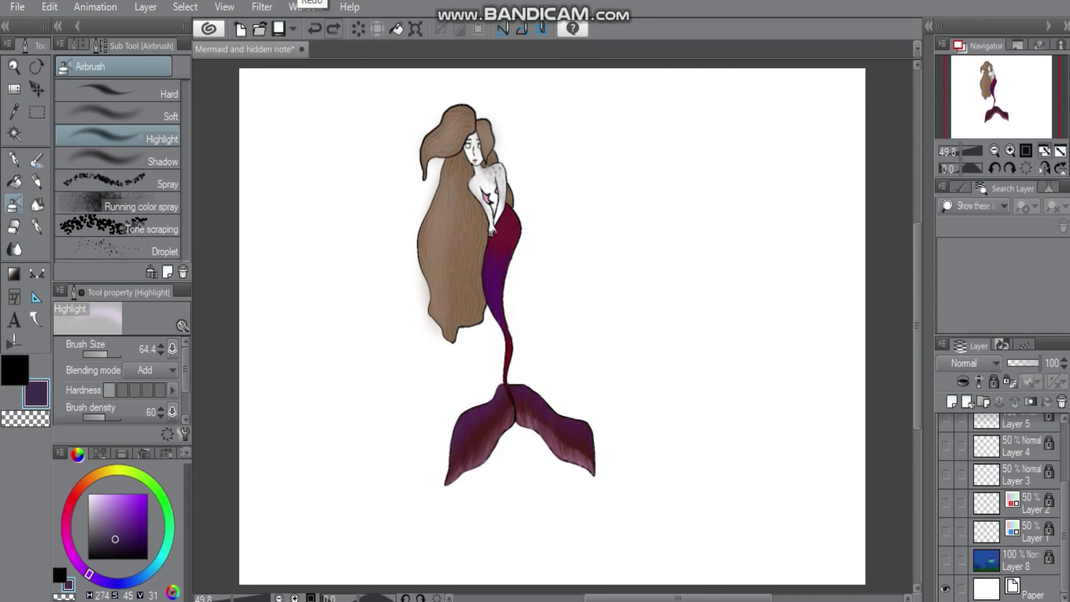
pyautogui.moveTo(454, 193); pyautogui.dragTo(449, 334)
pyautogui.moveTo(454, 120); pyautogui.dragTo(440, 156)
pyautogui.moveTo(482, 134); pyautogui.dragTo(474, 334)
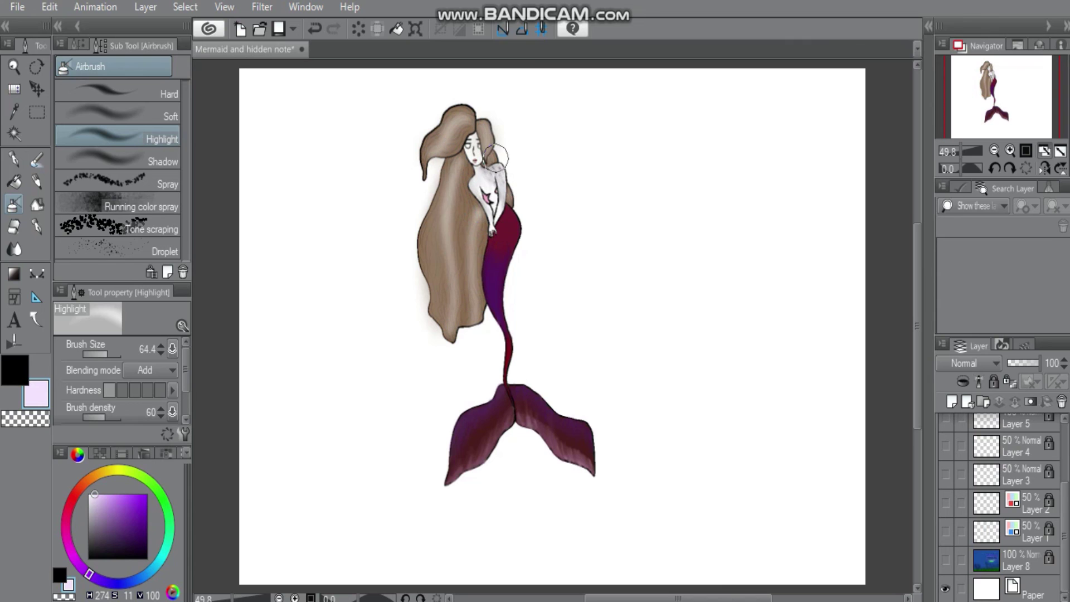
pyautogui.click(945, 560)
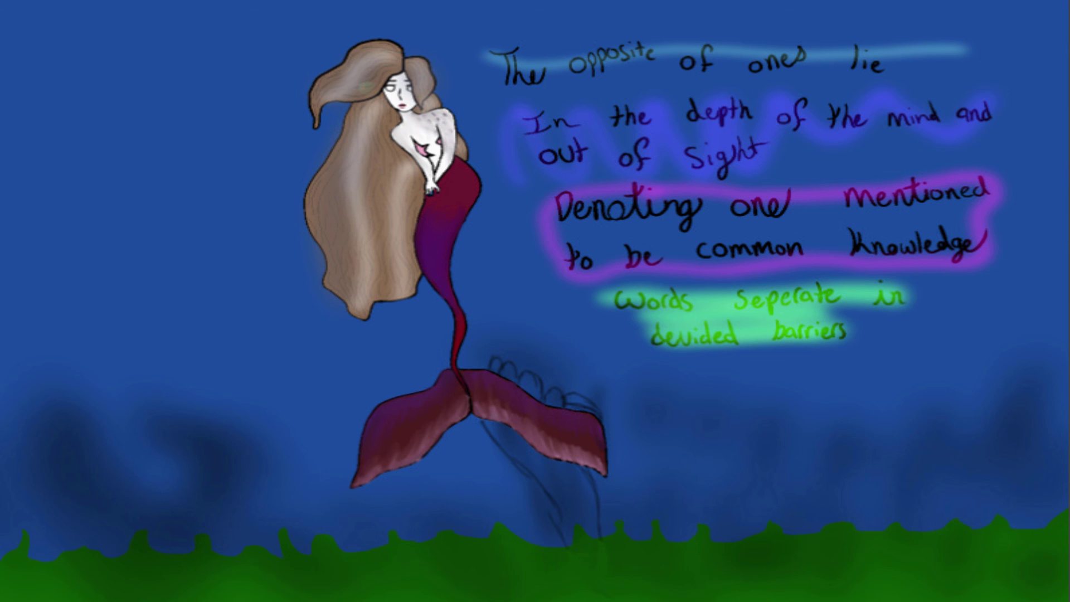